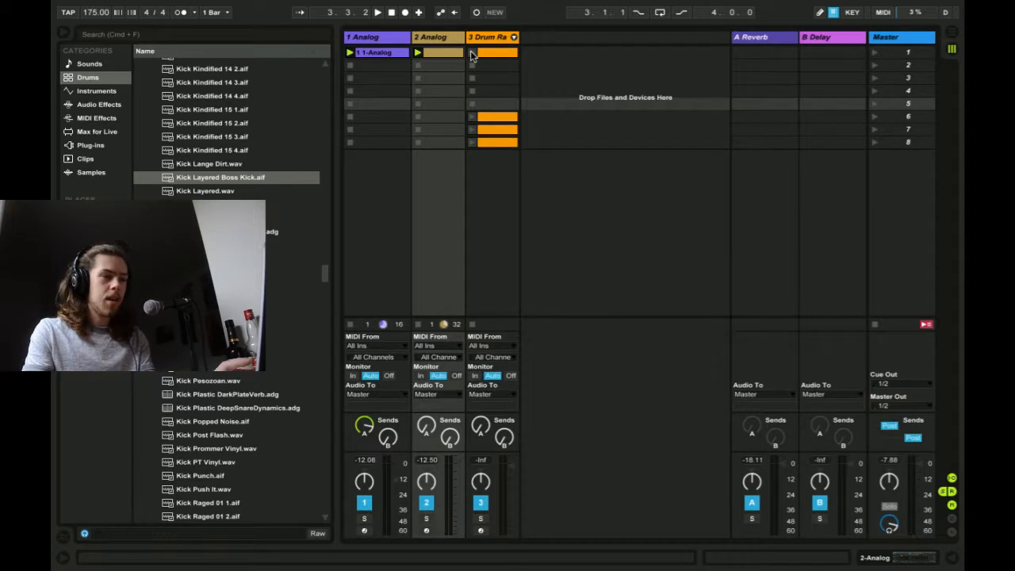
- Play the first Drum Rack clip alongside the Analog clips and open its MIDI notes for inspection
{"action": "left_click", "coordinate": [472, 53]}
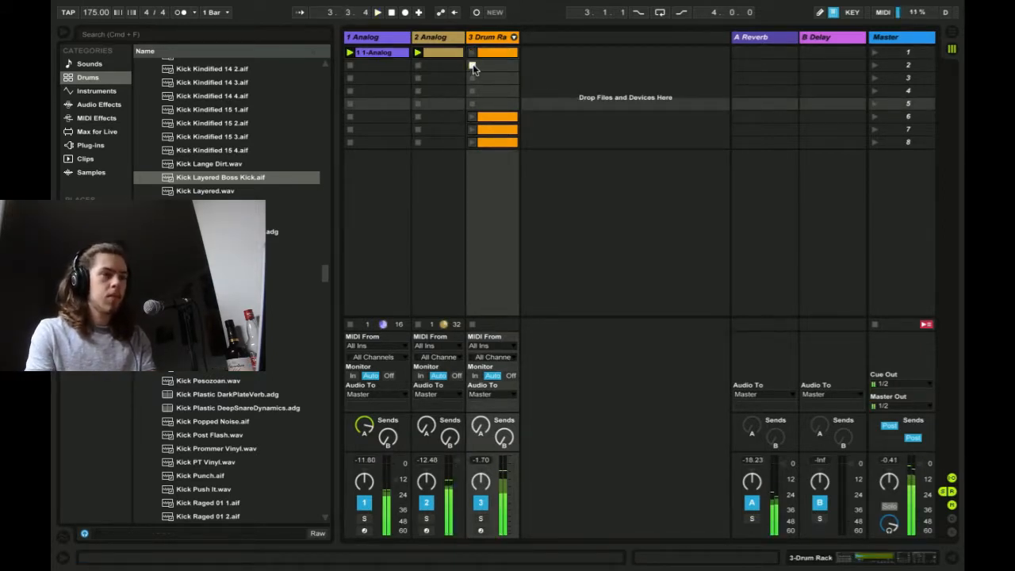
{"action": "left_click", "coordinate": [574, 95]}
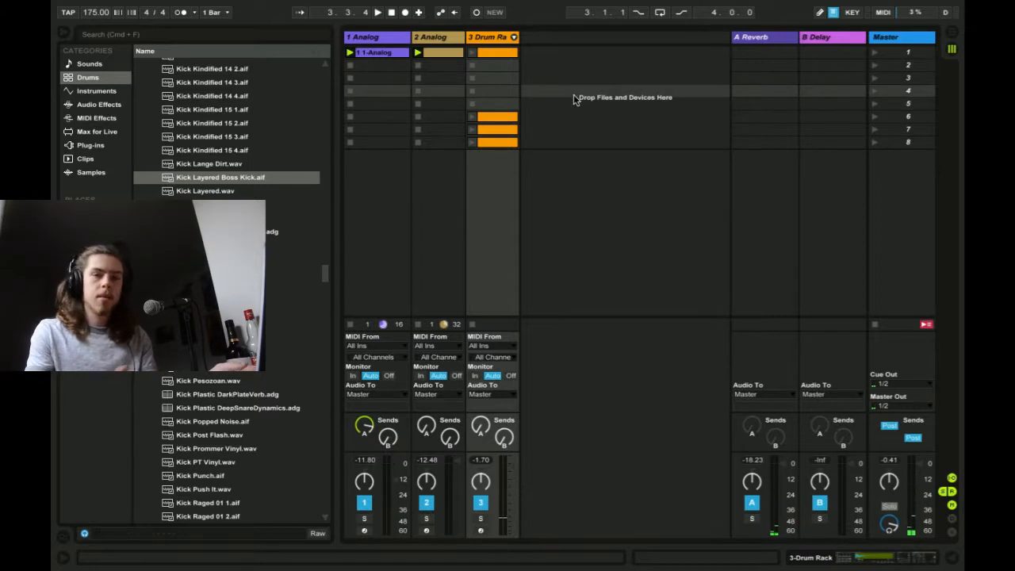
{"action": "left_click", "coordinate": [471, 53]}
{"action": "double_click", "coordinate": [498, 54]}
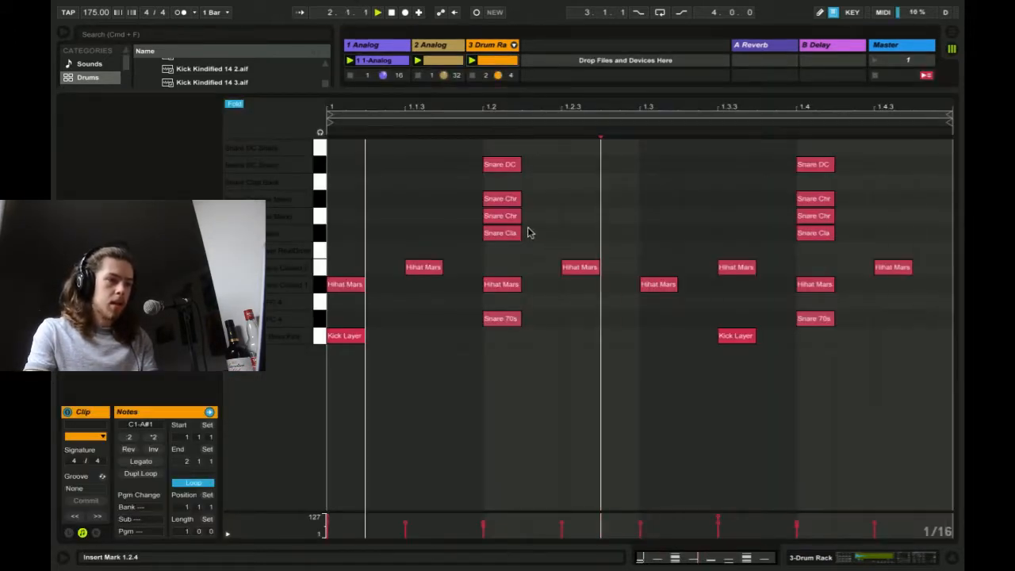
{"action": "left_click", "coordinate": [523, 154]}
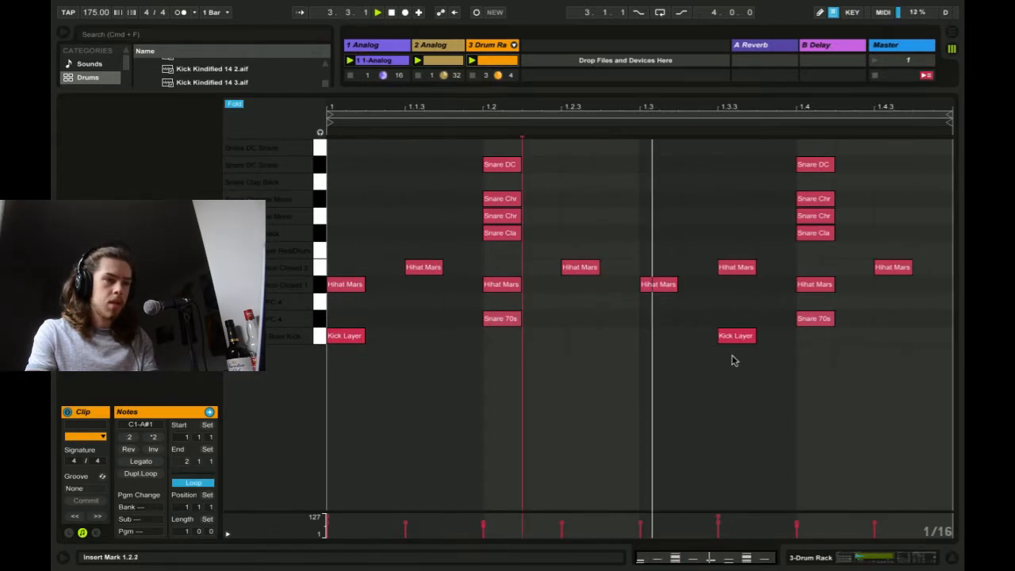
- Show the Drum Rack track's device chain and audition the C#1 Snare 70s MPC 4 pad
{"action": "left_click", "coordinate": [952, 559]}
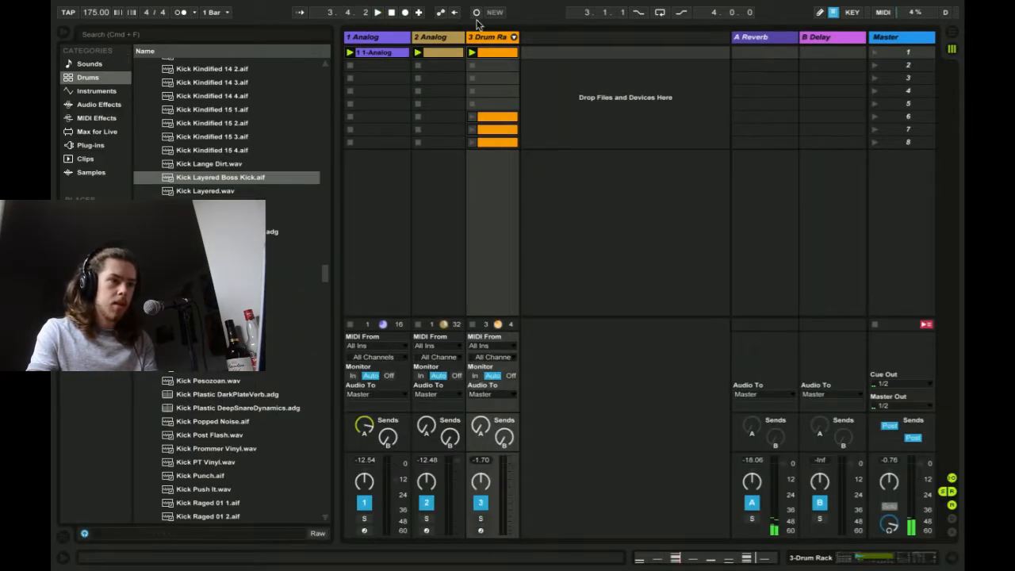
{"action": "left_click", "coordinate": [493, 38]}
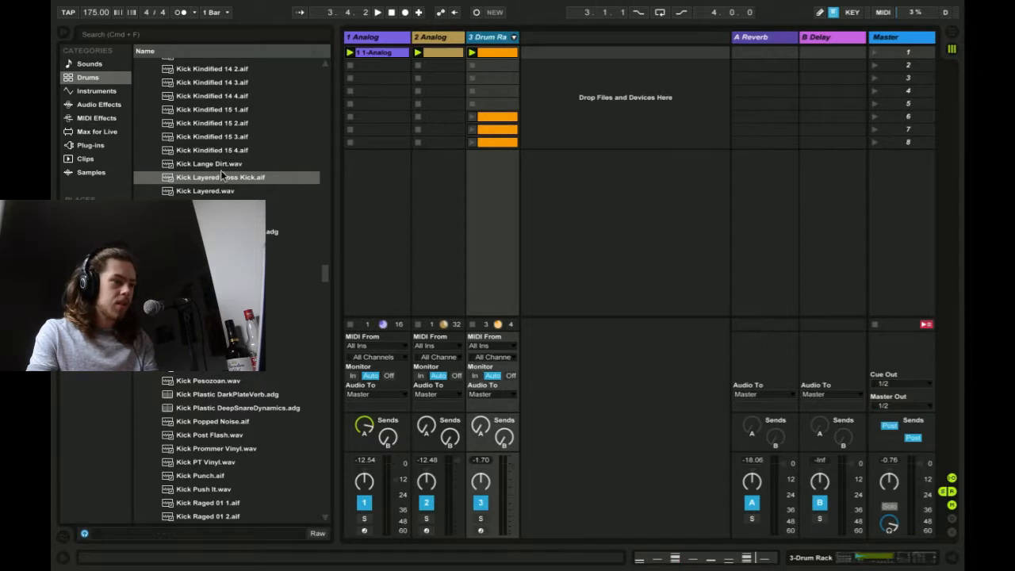
{"action": "left_click", "coordinate": [220, 173]}
{"action": "double_click", "coordinate": [482, 38]}
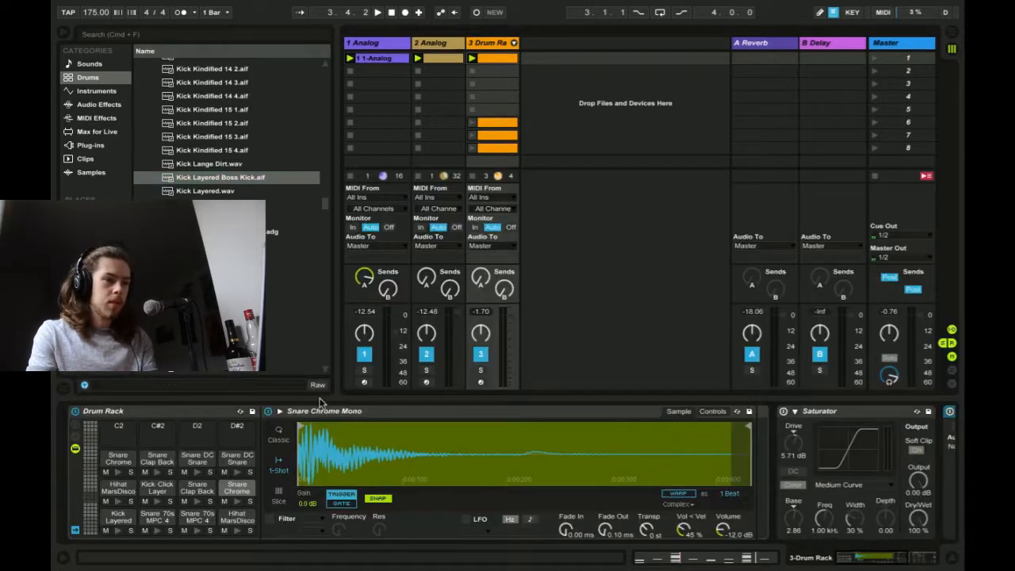
{"action": "left_click", "coordinate": [156, 531]}
- Copy the layered snare stack at beat 1.2 of the first drum clip to 1.2.4, 1.3.2 and 1.4.4
{"action": "double_click", "coordinate": [494, 60]}
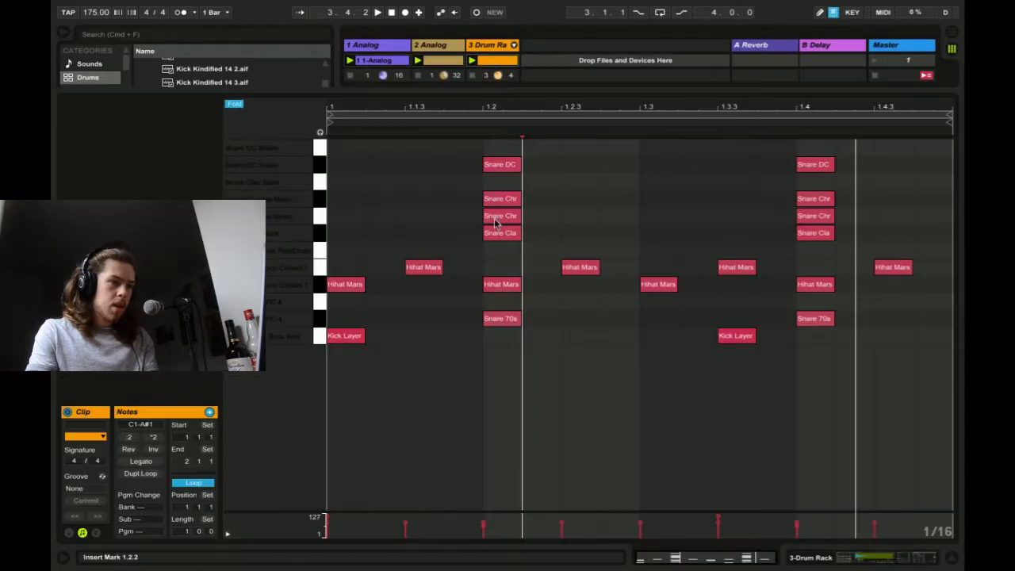
{"action": "left_click", "coordinate": [499, 226]}
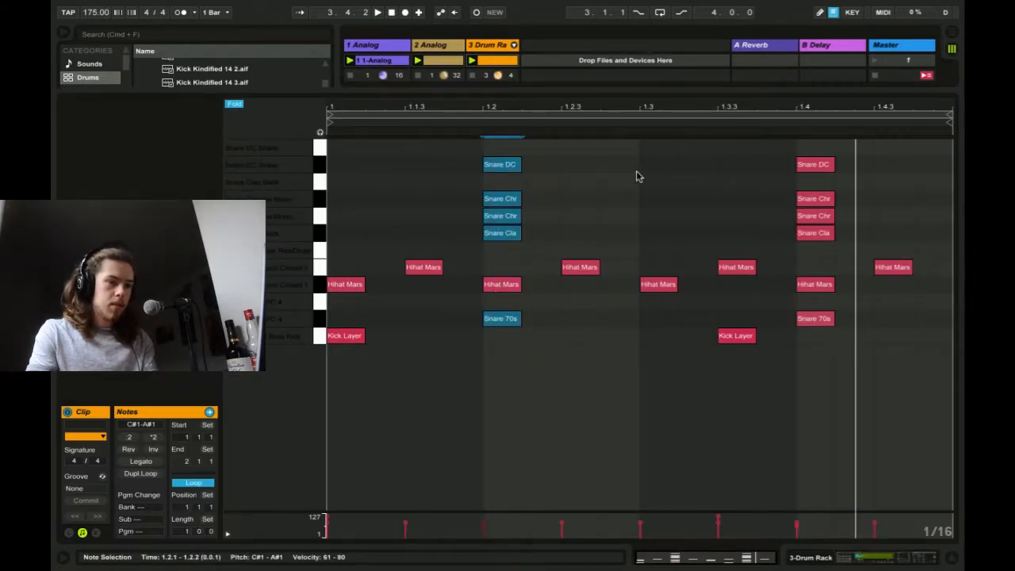
{"action": "key", "text": "ctrl+c"}
{"action": "left_click", "coordinate": [602, 168]}
{"action": "key", "text": "ctrl+v"}
{"action": "left_click", "coordinate": [680, 170]}
{"action": "key", "text": "ctrl+v"}
{"action": "left_click", "coordinate": [906, 168]}
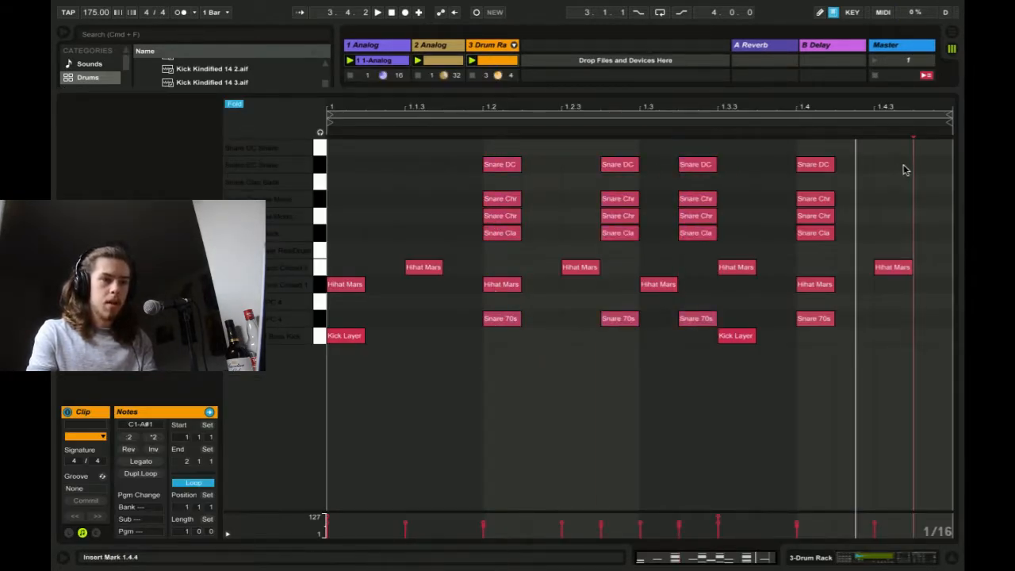
{"action": "key", "text": "ctrl+v"}
{"action": "left_click", "coordinate": [875, 164]}
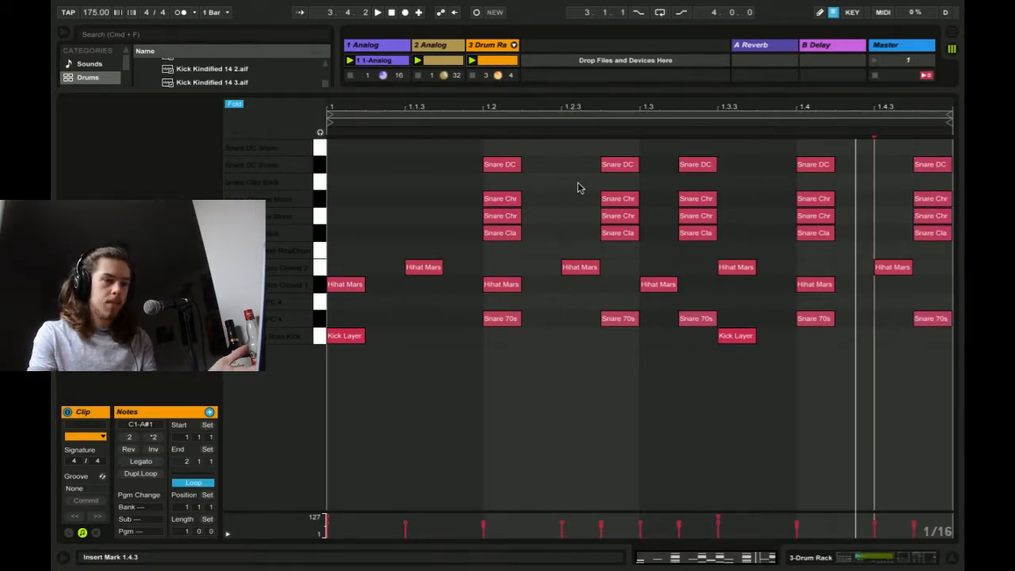
- Play the drum pattern with the extra full snare hits and return to the clip overview
{"action": "left_click", "coordinate": [601, 250]}
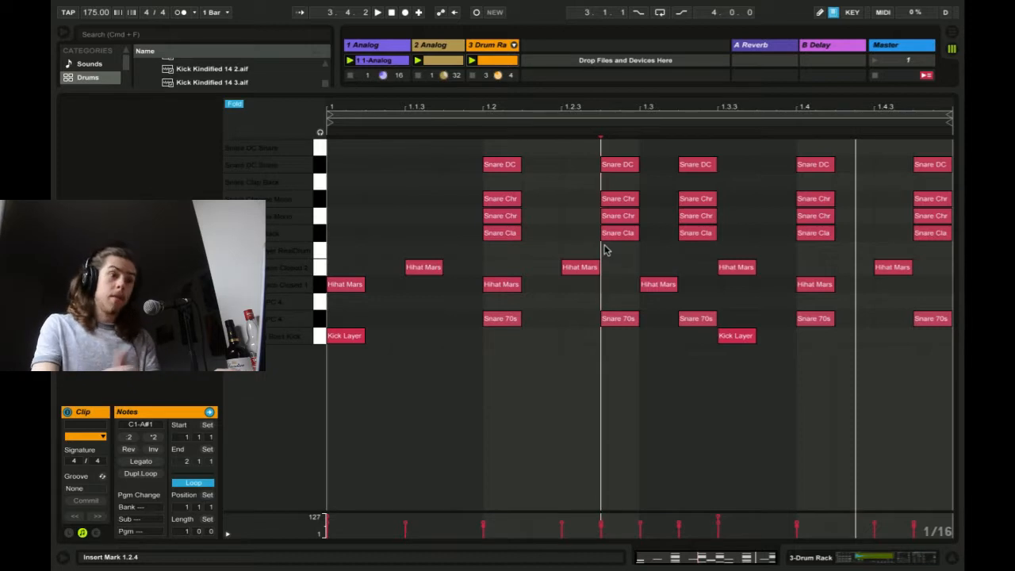
{"action": "key", "text": "space"}
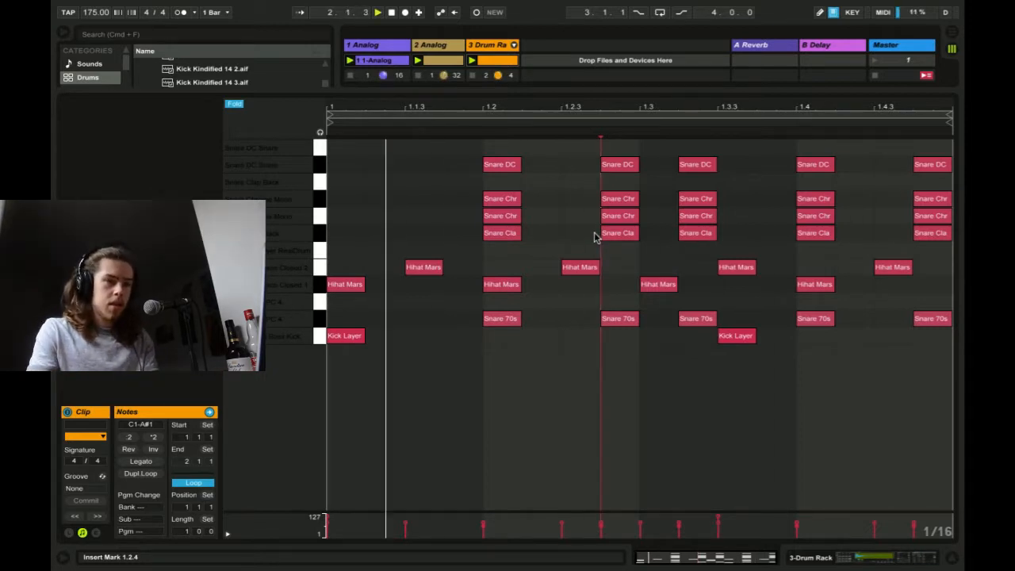
{"action": "left_click", "coordinate": [525, 161]}
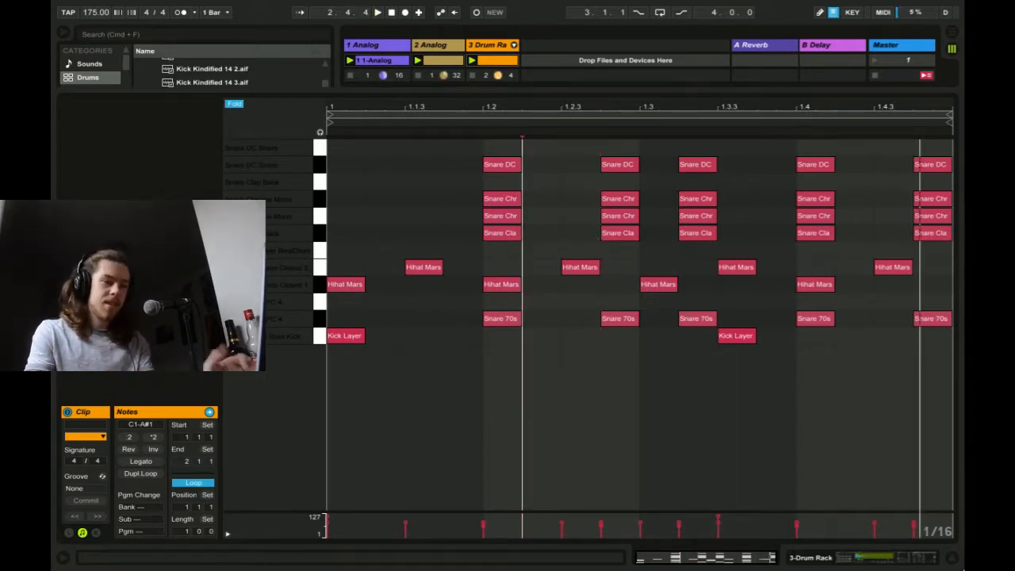
{"action": "left_click", "coordinate": [955, 559]}
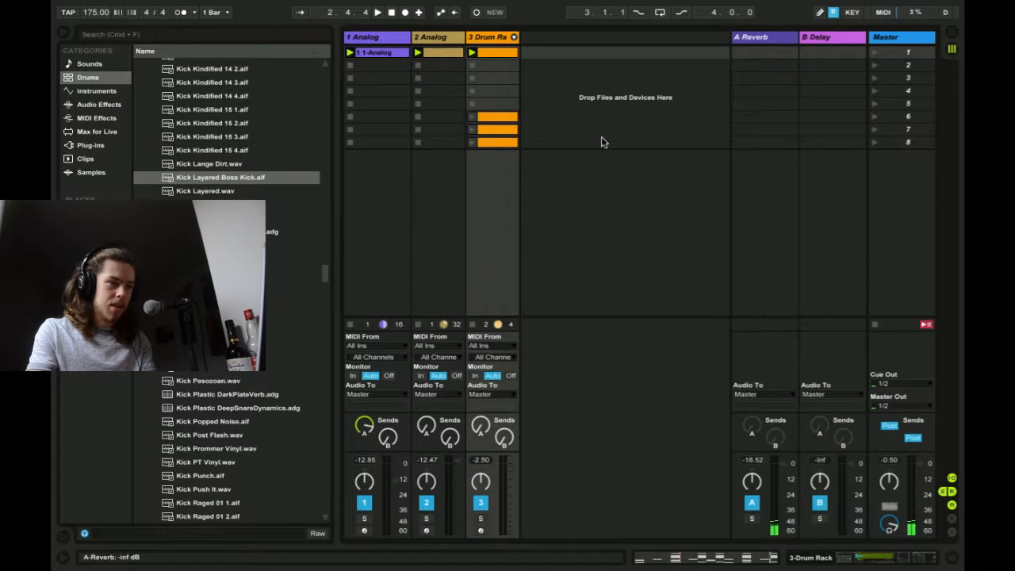
- Reopen the first drum clip and delete the copied snare stacks at 1.2.4 and 1.3.2
{"action": "double_click", "coordinate": [498, 54]}
{"action": "left_click", "coordinate": [615, 334]}
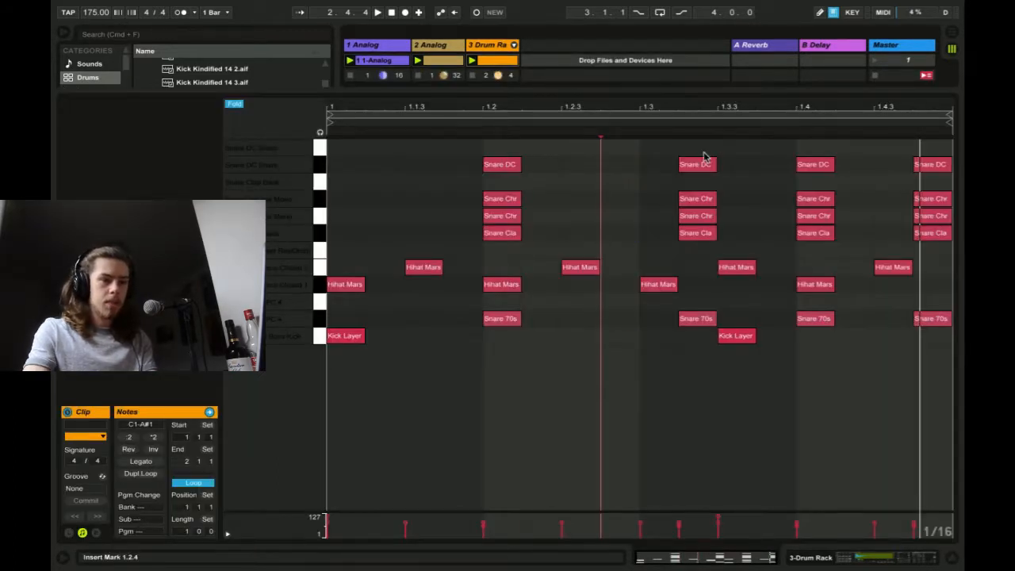
{"action": "left_click_drag", "start_coordinate": [703, 156], "coordinate": [705, 374]}
{"action": "key", "text": "Delete"}
- Try deleting the note stacks at 1.4 and 1.4.4, and undo both deletions
{"action": "left_click_drag", "start_coordinate": [831, 373], "coordinate": [830, 126]}
{"action": "key", "text": "Delete"}
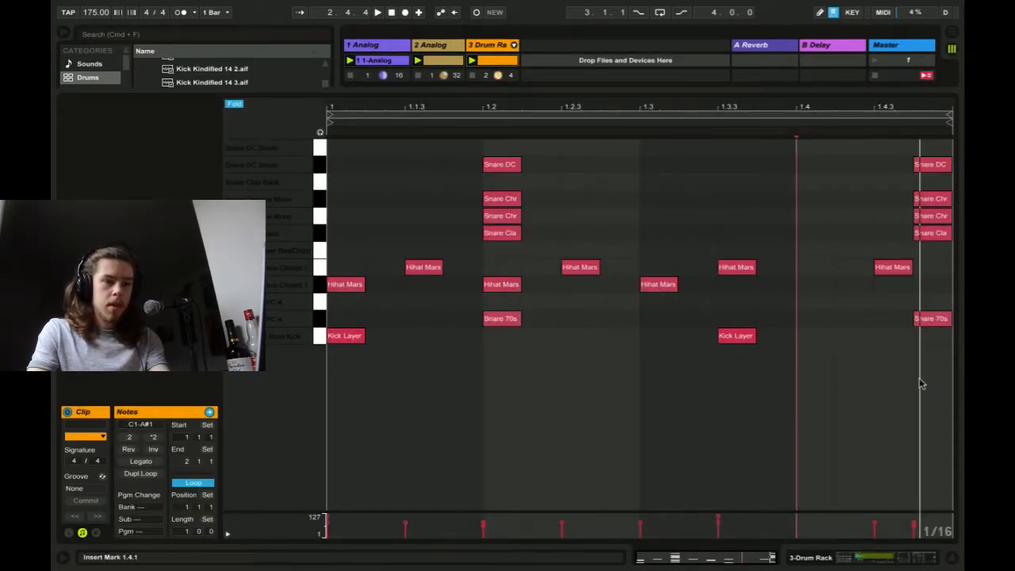
{"action": "left_click_drag", "start_coordinate": [926, 361], "coordinate": [929, 81]}
{"action": "key", "text": "Delete"}
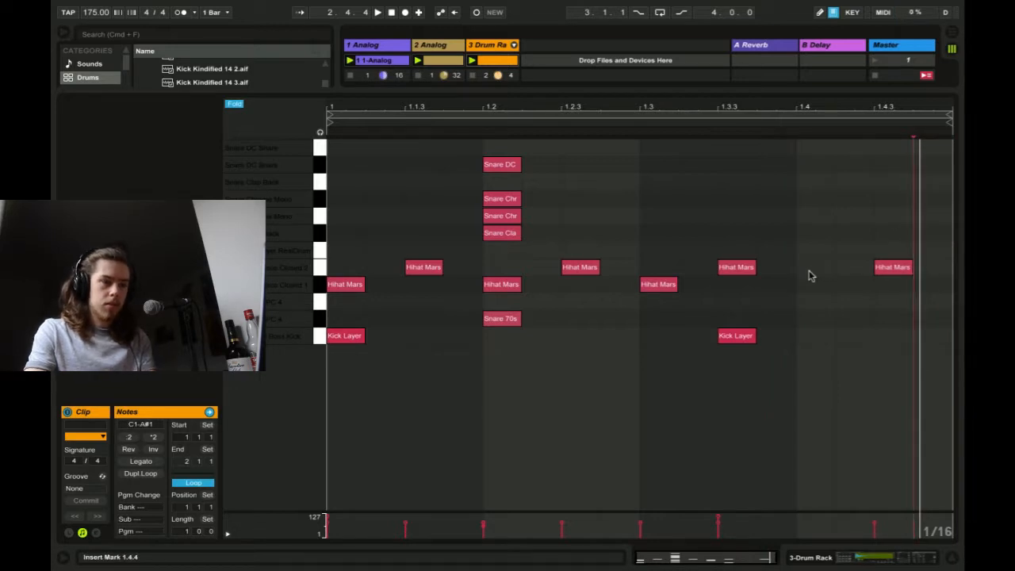
{"action": "key", "text": "super+z"}
{"action": "key", "text": "super+z"}
- Delete only the copied snare stack at 1.4.4, keeping the original hit at 1.4
{"action": "left_click_drag", "start_coordinate": [946, 373], "coordinate": [927, 138]}
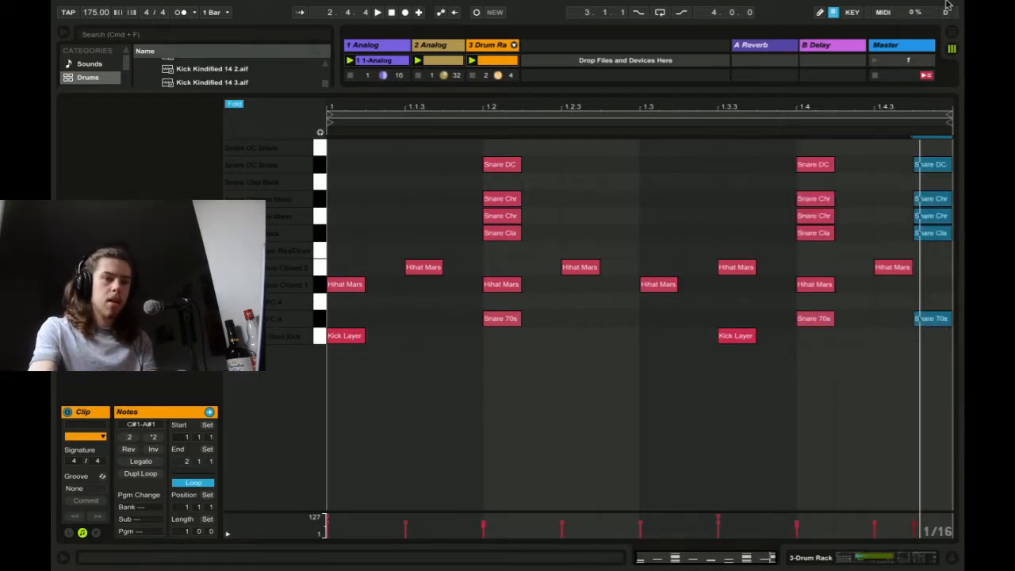
{"action": "key", "text": "Delete"}
{"action": "left_click", "coordinate": [530, 184]}
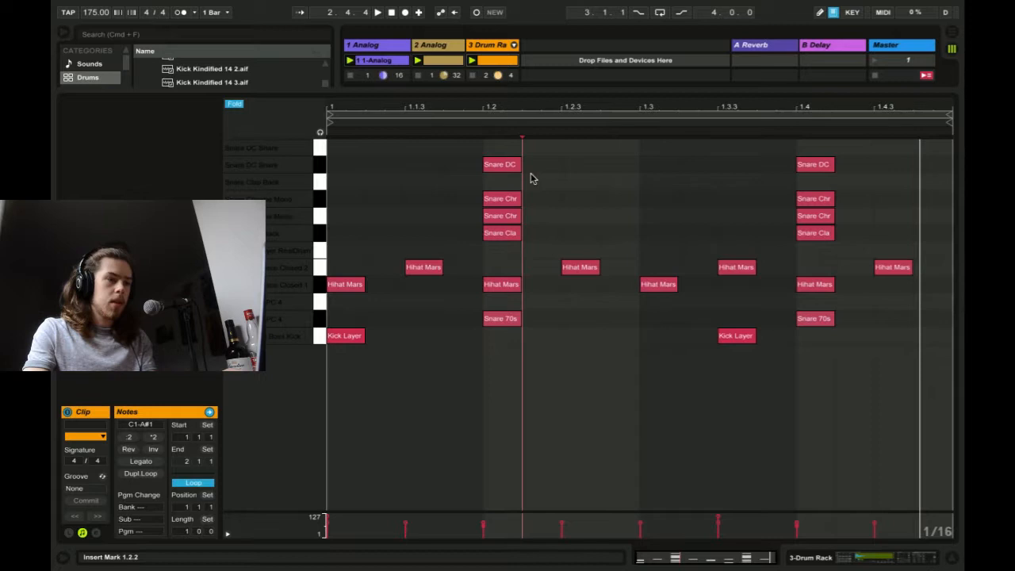
- Return to the Drum Rack devices and compare the C#1 and D1 Snare 70s MPC 4 pads
{"action": "left_click", "coordinate": [952, 559]}
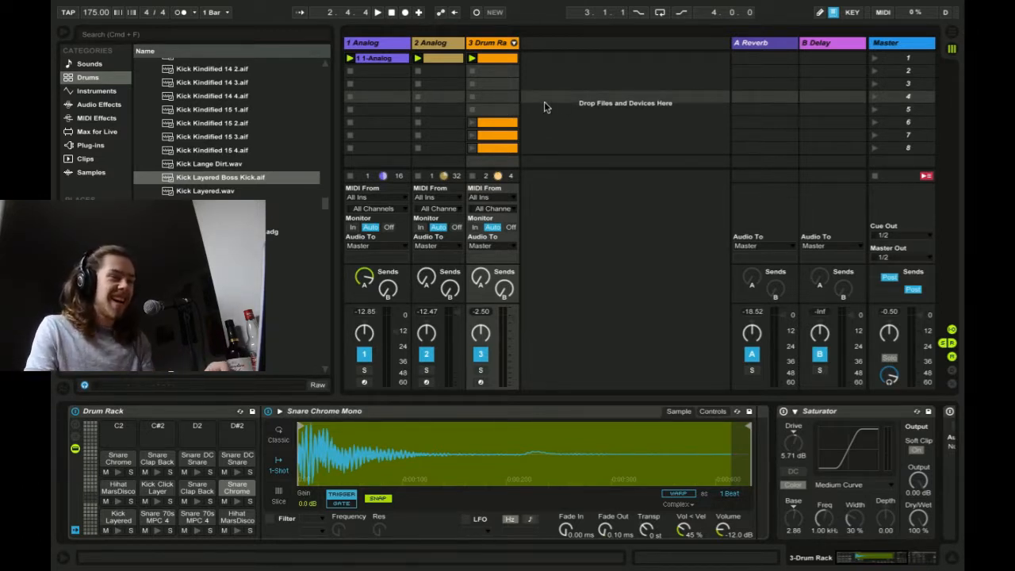
{"action": "double_click", "coordinate": [497, 46]}
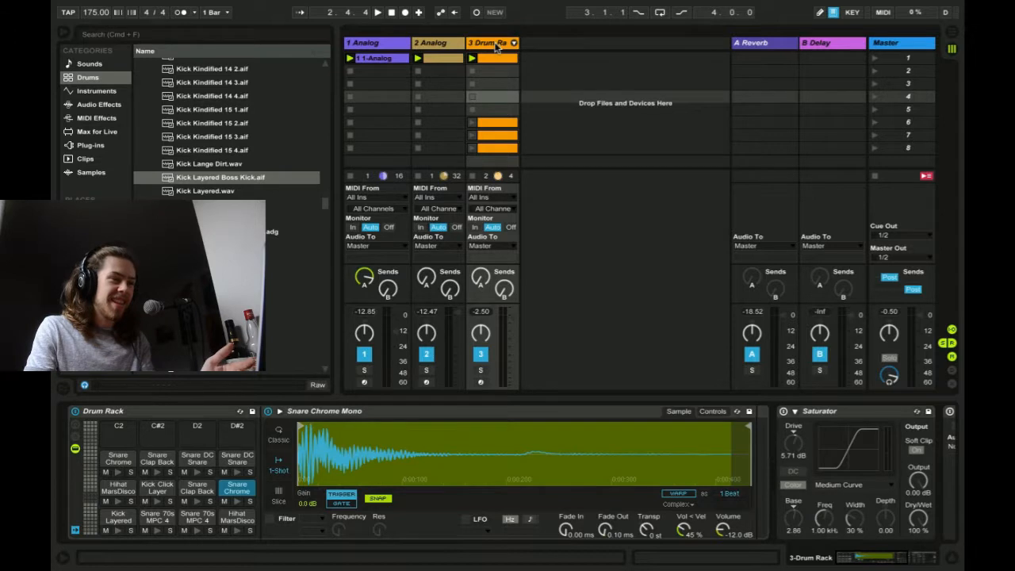
{"action": "left_click", "coordinate": [157, 517]}
{"action": "left_click", "coordinate": [190, 521]}
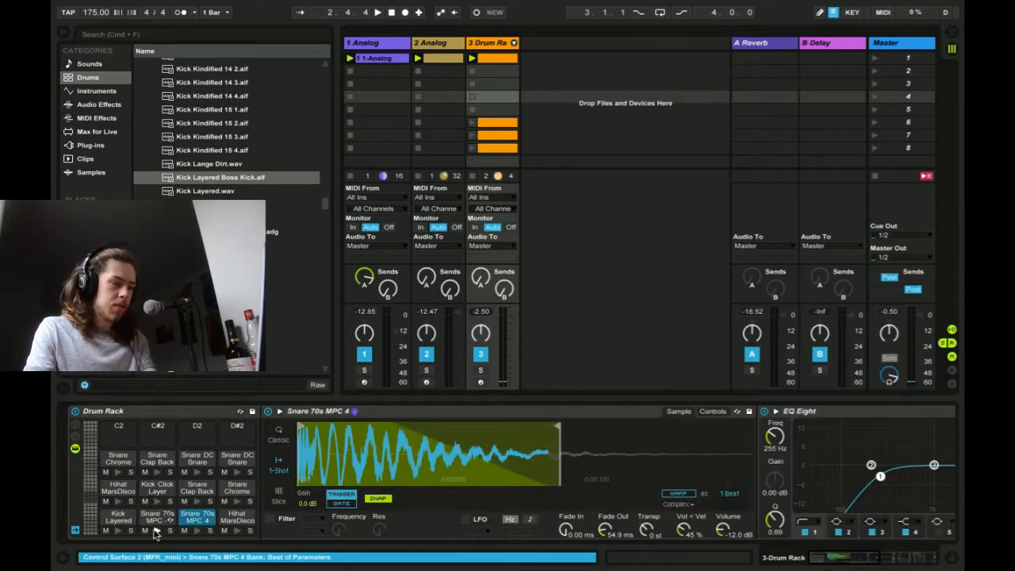
{"action": "left_click", "coordinate": [156, 520]}
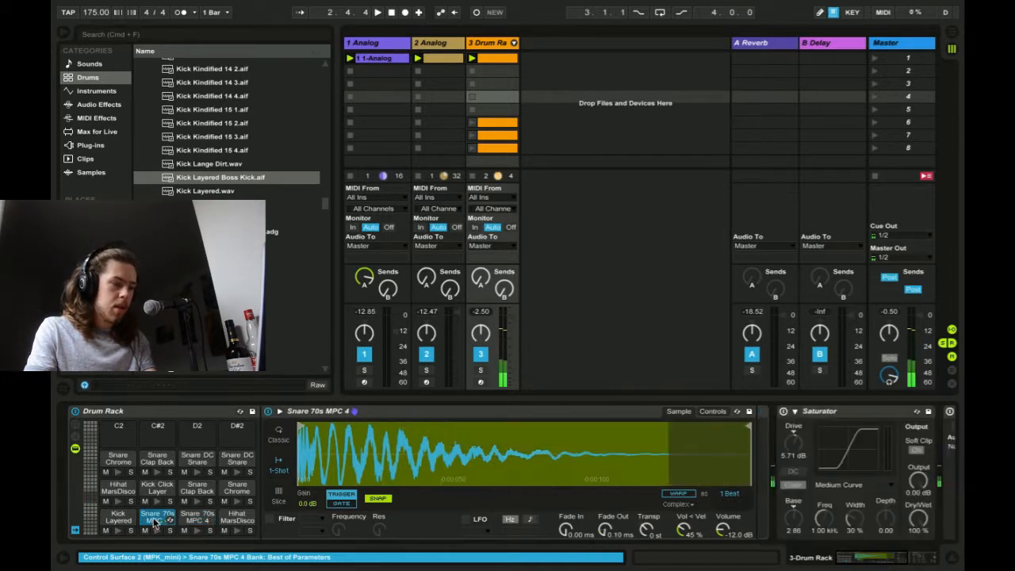
- Shorten the D1 Snare 70s MPC 4 sample slightly by moving its end point earlier
{"action": "left_click", "coordinate": [196, 518]}
{"action": "left_click_drag", "start_coordinate": [463, 434], "coordinate": [465, 446]}
{"action": "mouse_move", "coordinate": [619, 528]}
{"action": "left_mouse_down"}
{"action": "mouse_move", "coordinate": [619, 517]}
{"action": "mouse_move", "coordinate": [619, 527]}
{"action": "left_mouse_up"}
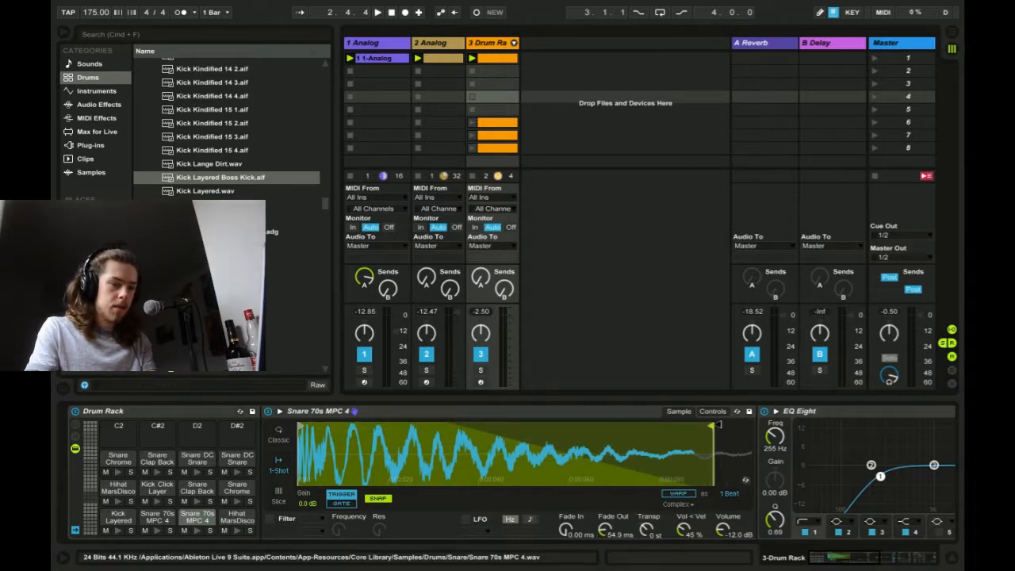
{"action": "left_click_drag", "start_coordinate": [718, 425], "coordinate": [701, 426]}
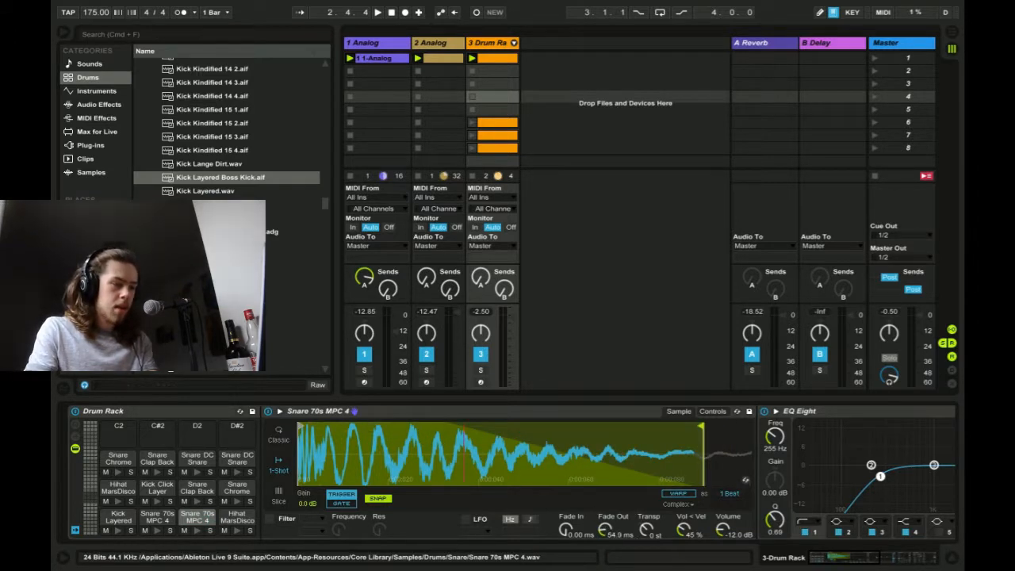
{"action": "left_click_drag", "start_coordinate": [464, 464], "coordinate": [491, 458]}
- Set the D1 snare's EQ Eight low-cut band to 228 Hz with a Q of 0.78 and audition the pad
{"action": "left_click", "coordinate": [198, 532]}
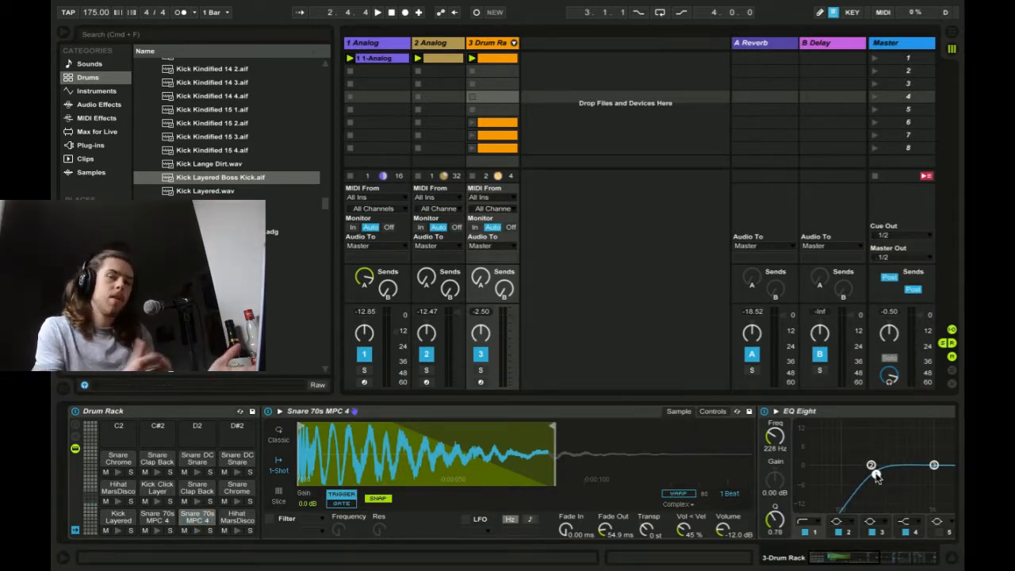
{"action": "left_click", "coordinate": [199, 536]}
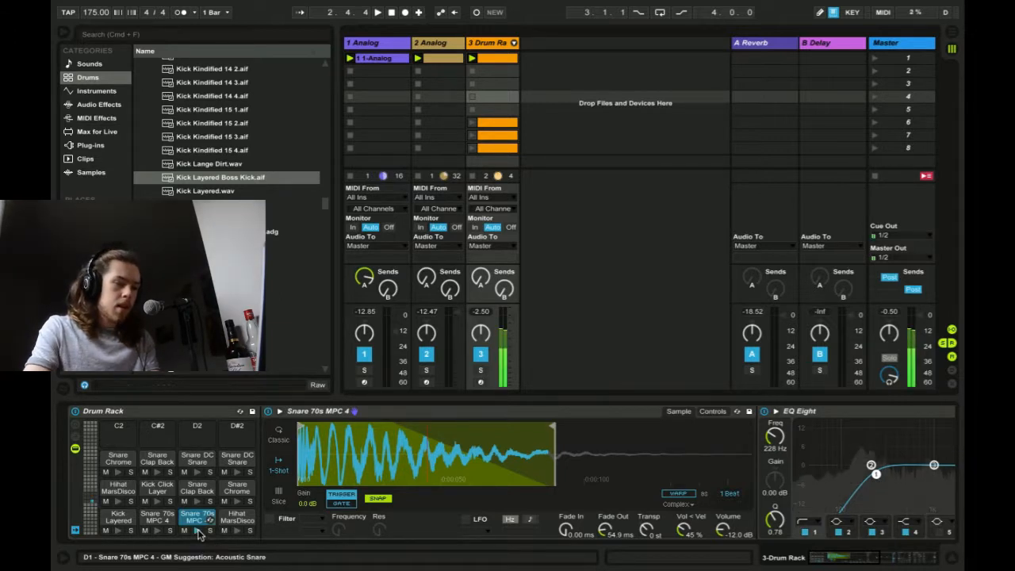
{"action": "left_click", "coordinate": [856, 417]}
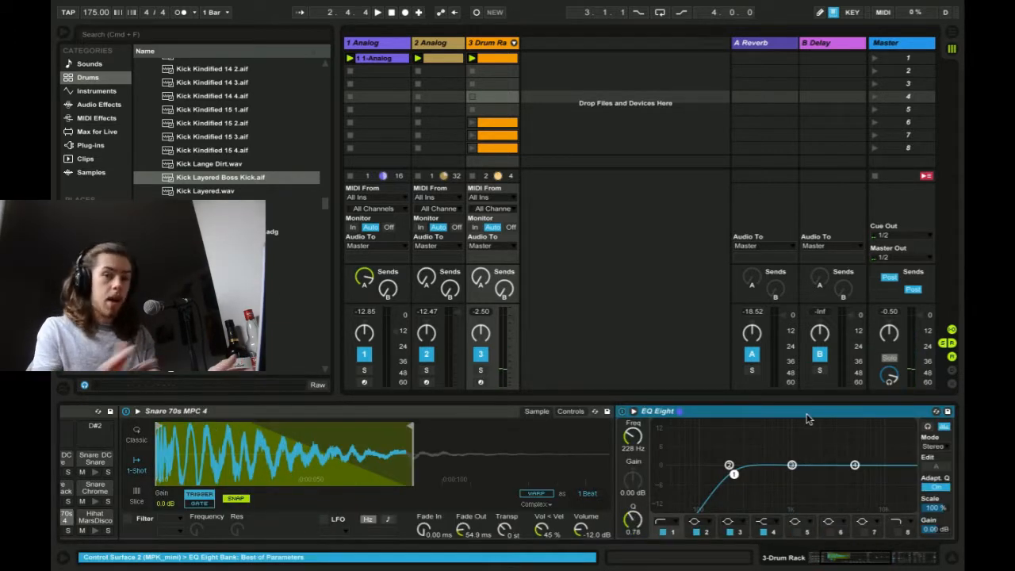
{"action": "scroll", "coordinate": [349, 496], "scroll_direction": "left", "scroll_amount": 5}
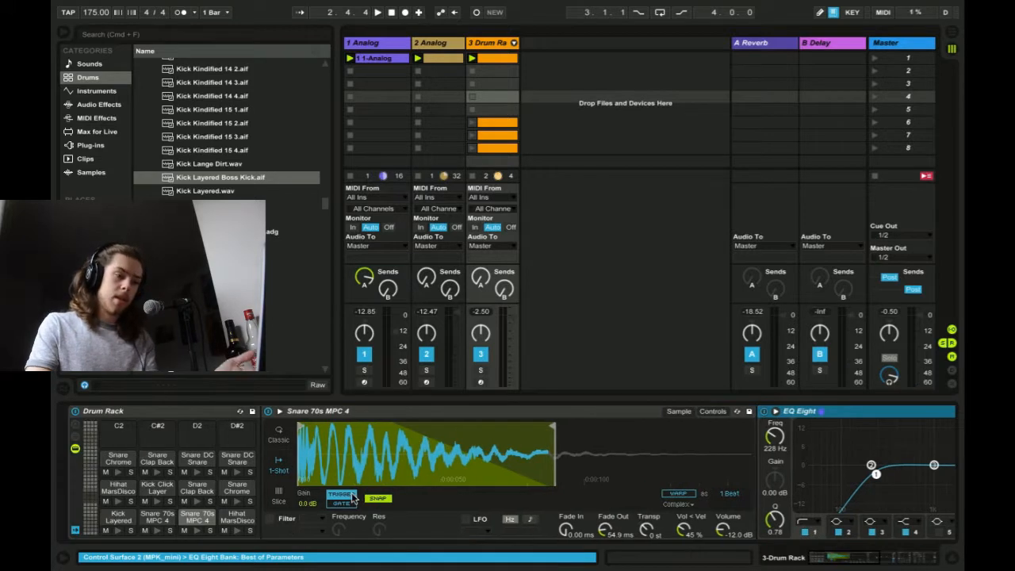
{"action": "left_click", "coordinate": [197, 533]}
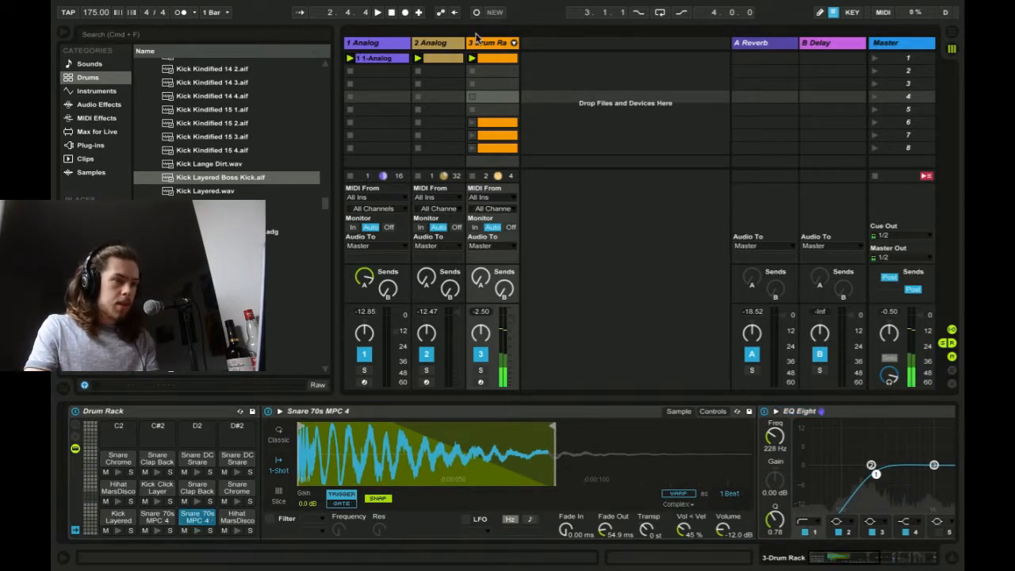
- Add a ghost snare at 1.2.4 in the first drum clip from the B1 Snare DC, A1 Snare Clap Back, G#1 Snare Chrome and D1 Snare 70s pads
{"action": "double_click", "coordinate": [499, 58]}
{"action": "left_click", "coordinate": [527, 205]}
{"action": "left_click", "coordinate": [643, 165]}
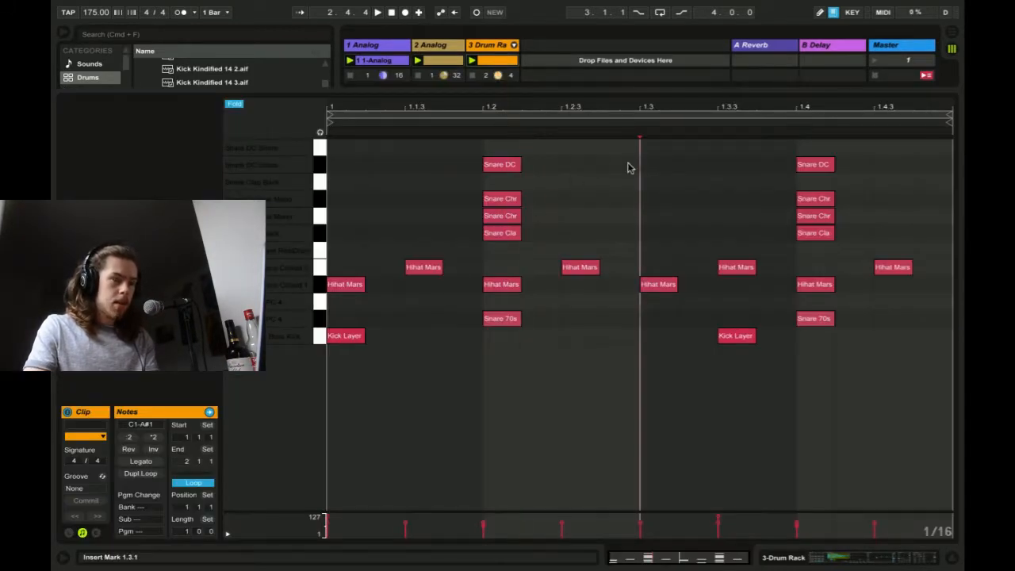
{"action": "double_click", "coordinate": [624, 151]}
{"action": "double_click", "coordinate": [623, 182]}
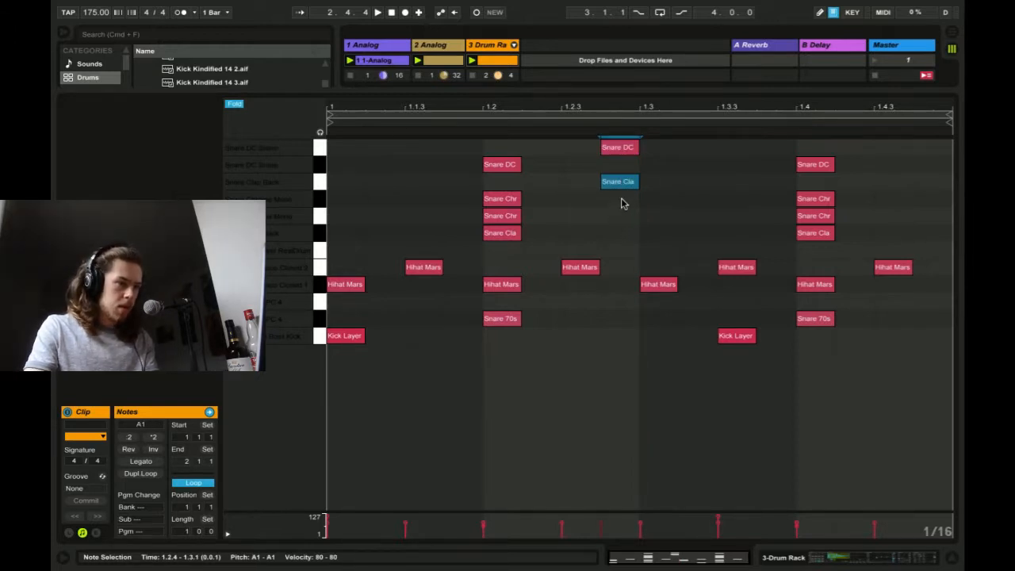
{"action": "double_click", "coordinate": [618, 204]}
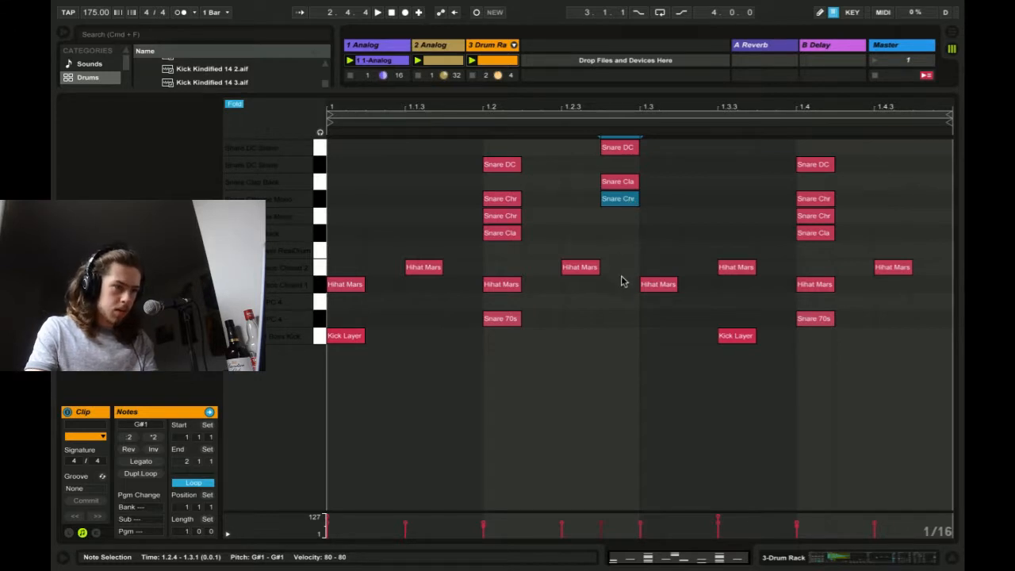
{"action": "double_click", "coordinate": [626, 305]}
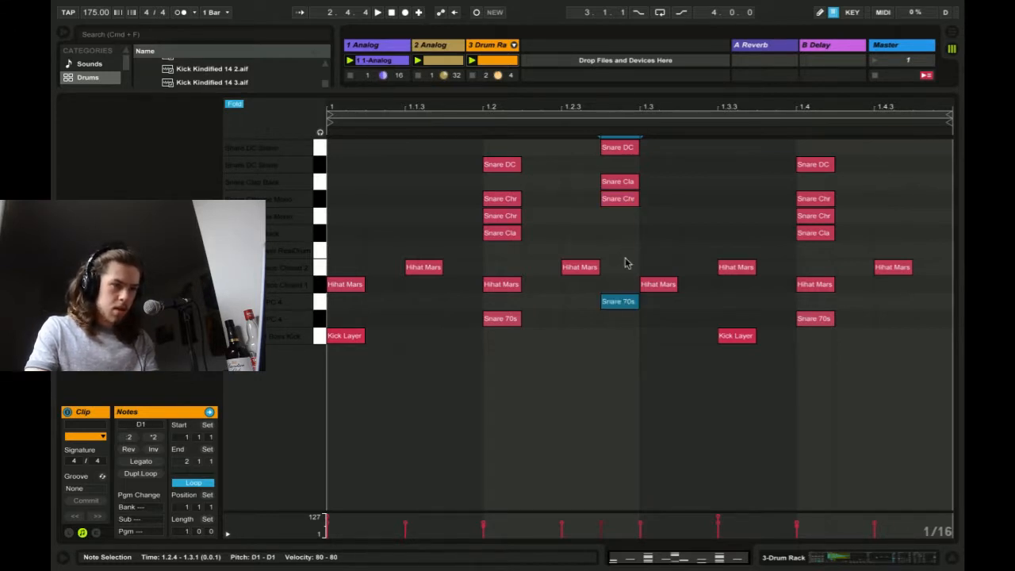
- Copy the layered ghost snare notes at 1.2.4 and paste them at 1.3.2 and 1.4.4
{"action": "left_click", "coordinate": [607, 242]}
{"action": "key", "text": "space"}
{"action": "key", "text": "space"}
{"action": "left_click_drag", "start_coordinate": [626, 327], "coordinate": [621, 149]}
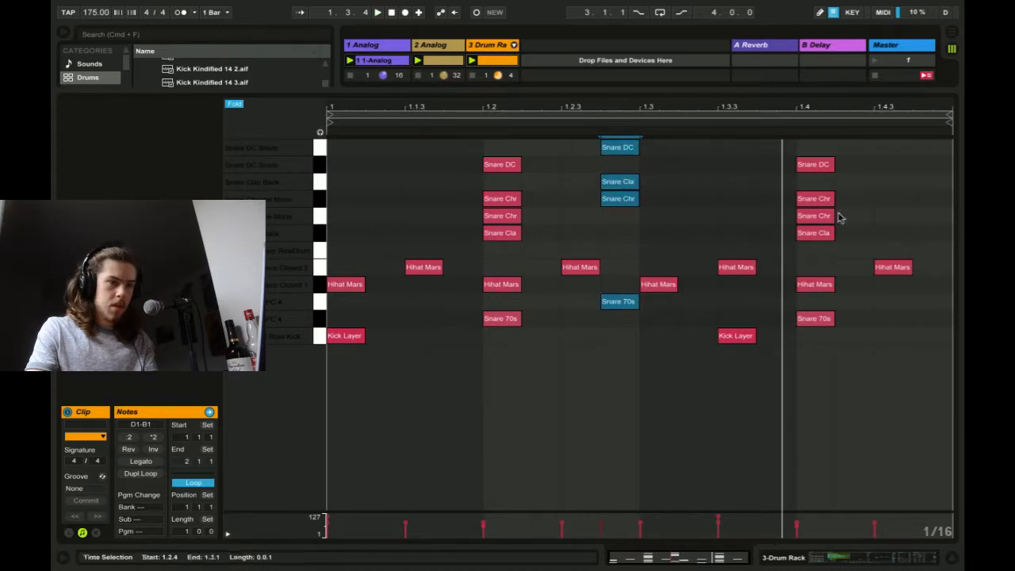
{"action": "key", "text": "super+c"}
{"action": "left_click", "coordinate": [675, 185]}
{"action": "key", "text": "super+v"}
{"action": "left_click", "coordinate": [920, 175]}
{"action": "key", "text": "super+v"}
- Play back the drum pattern to hear the three ghost snares with the main snares
{"action": "left_click", "coordinate": [844, 197]}
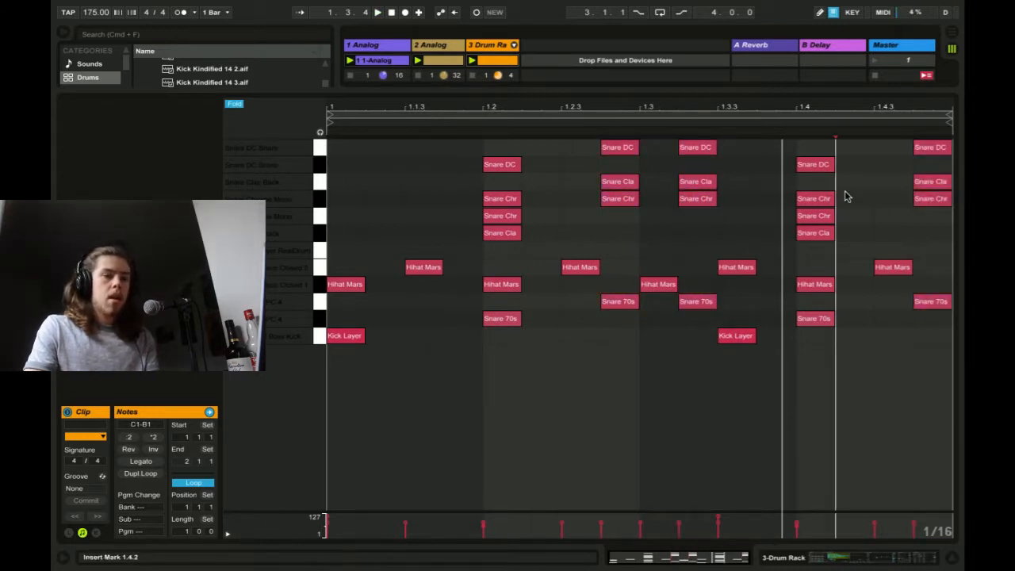
{"action": "key", "text": "space"}
{"action": "left_click", "coordinate": [603, 233]}
{"action": "left_click", "coordinate": [537, 208]}
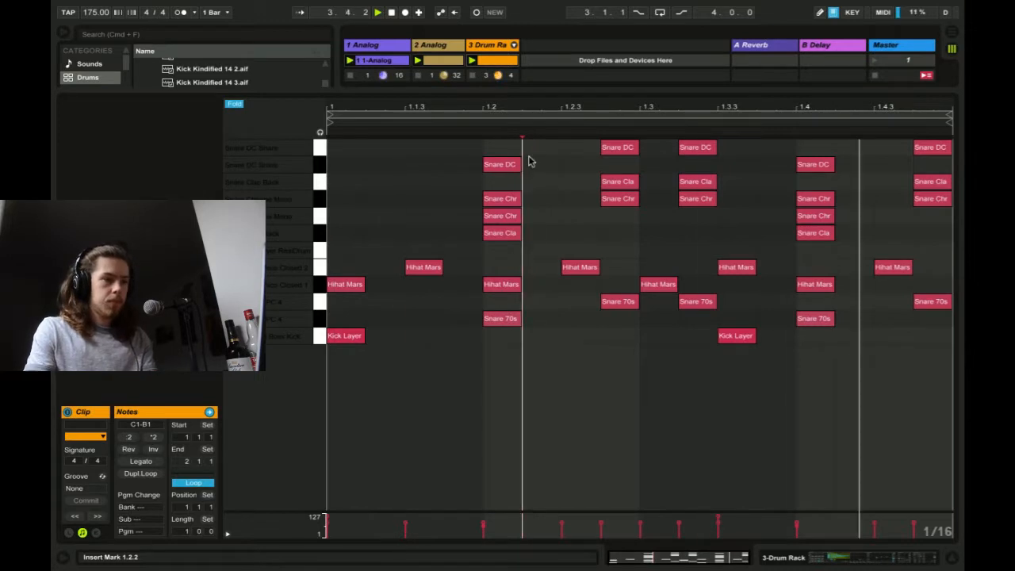
{"action": "key", "text": "space"}
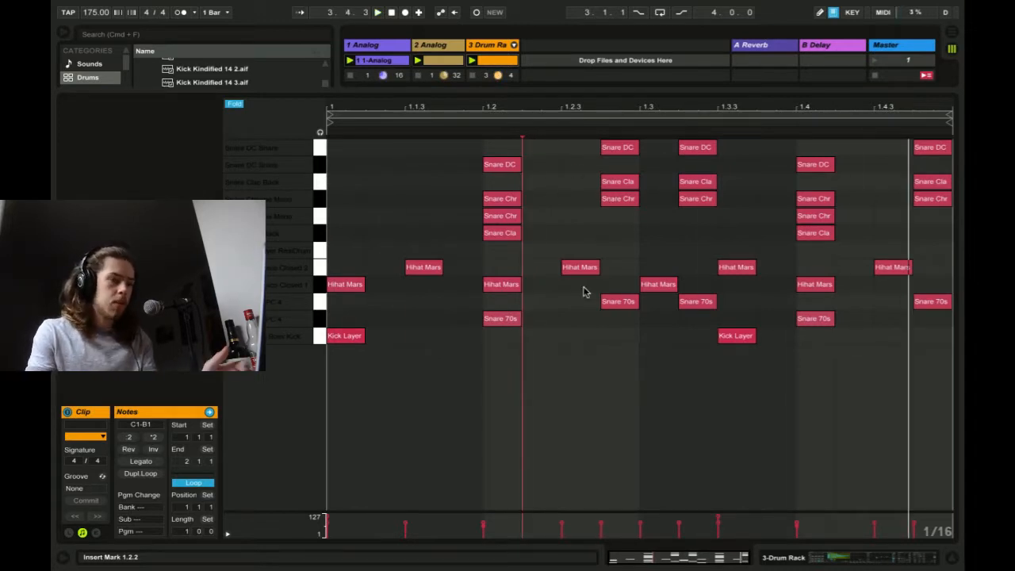
- Set the velocity of all three ghost snares at 1.2.4, 1.3.2 and 1.4.4 to 65 and audition the loop
{"action": "left_click_drag", "start_coordinate": [611, 387], "coordinate": [633, 38]}
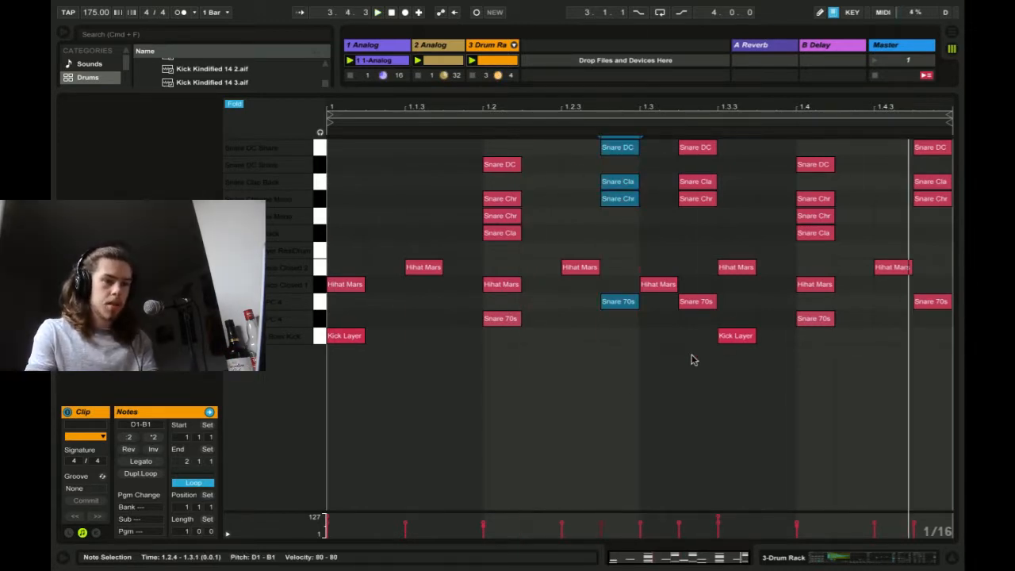
{"action": "left_click_drag", "start_coordinate": [699, 341], "coordinate": [700, 4]}
{"action": "left_click_drag", "start_coordinate": [926, 366], "coordinate": [925, 90]}
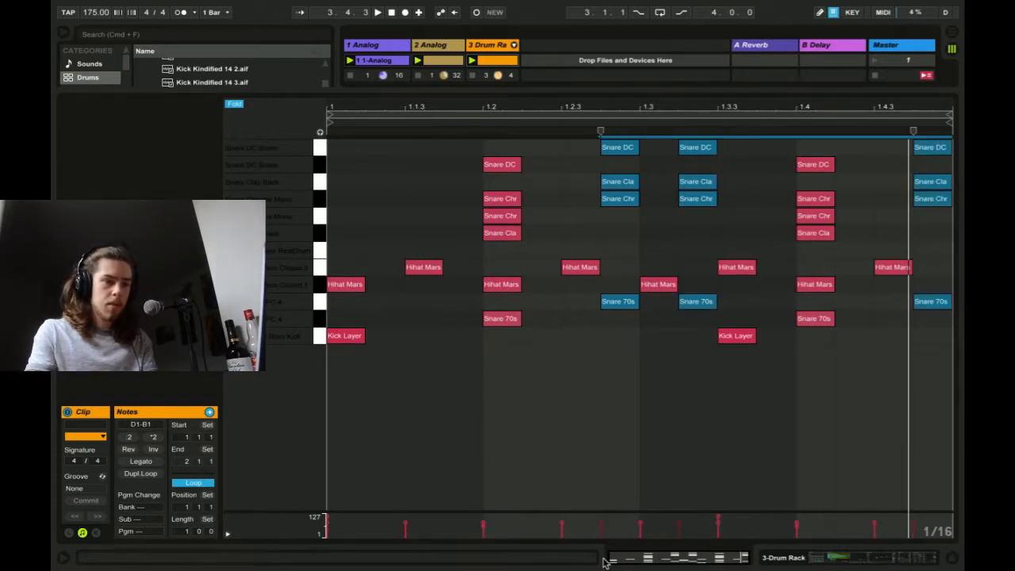
{"action": "left_click_drag", "start_coordinate": [602, 523], "coordinate": [602, 527]}
{"action": "key", "text": "space"}
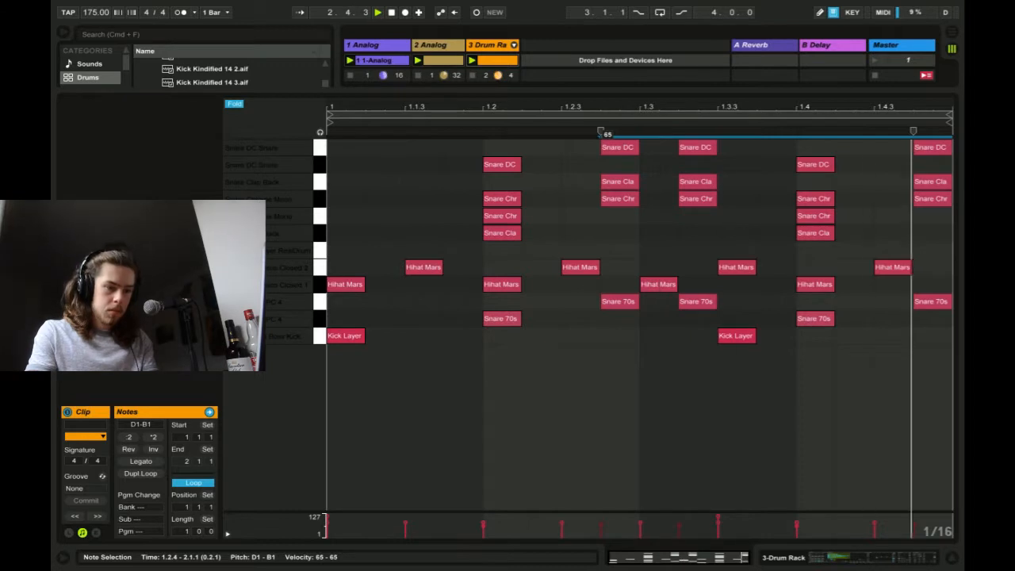
{"action": "left_click", "coordinate": [529, 359]}
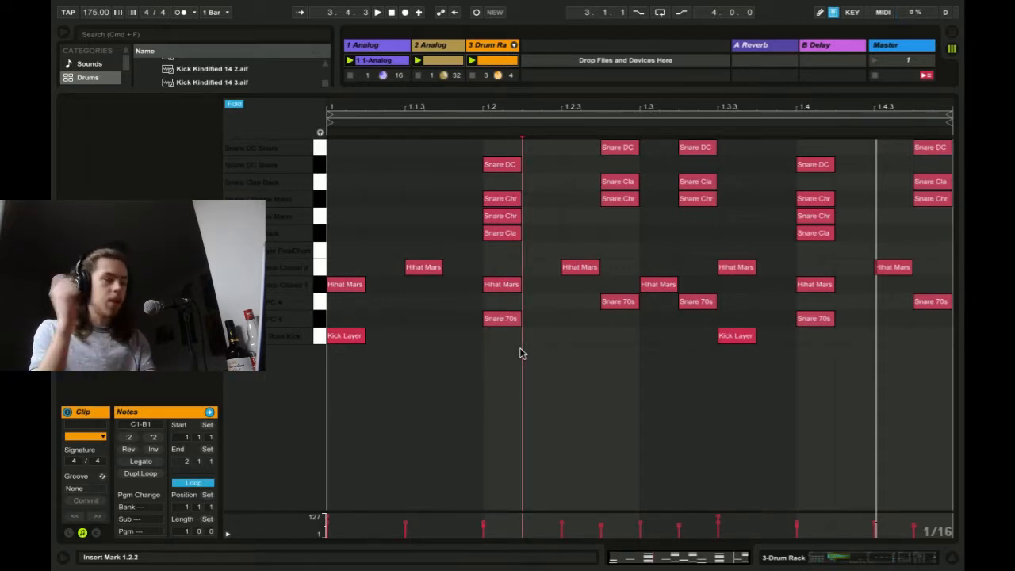
{"action": "left_click_drag", "start_coordinate": [502, 348], "coordinate": [520, 350]}
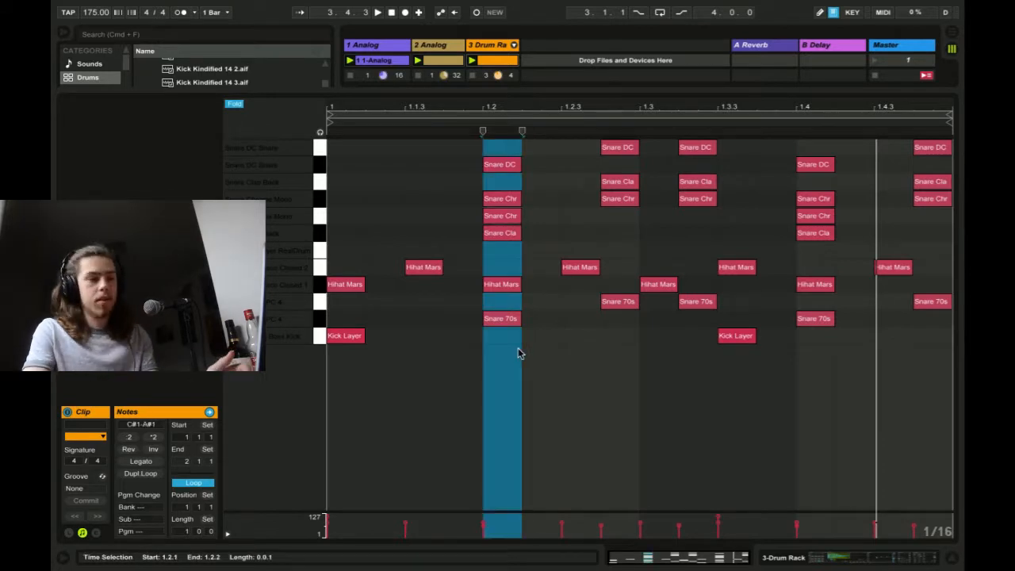
{"action": "left_click", "coordinate": [518, 350]}
{"action": "left_click_drag", "start_coordinate": [625, 347], "coordinate": [618, 123]}
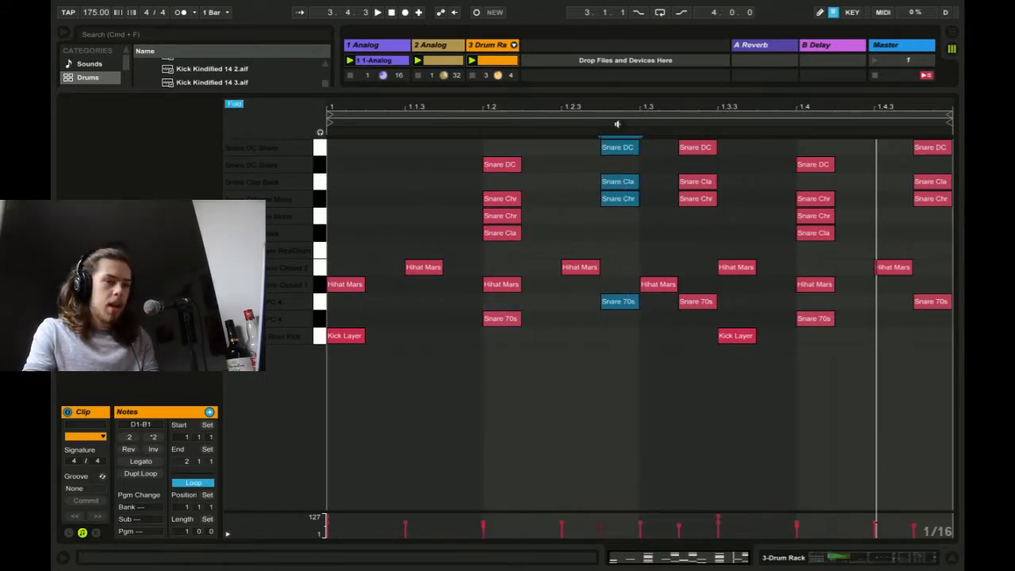
{"action": "left_click", "coordinate": [515, 335]}
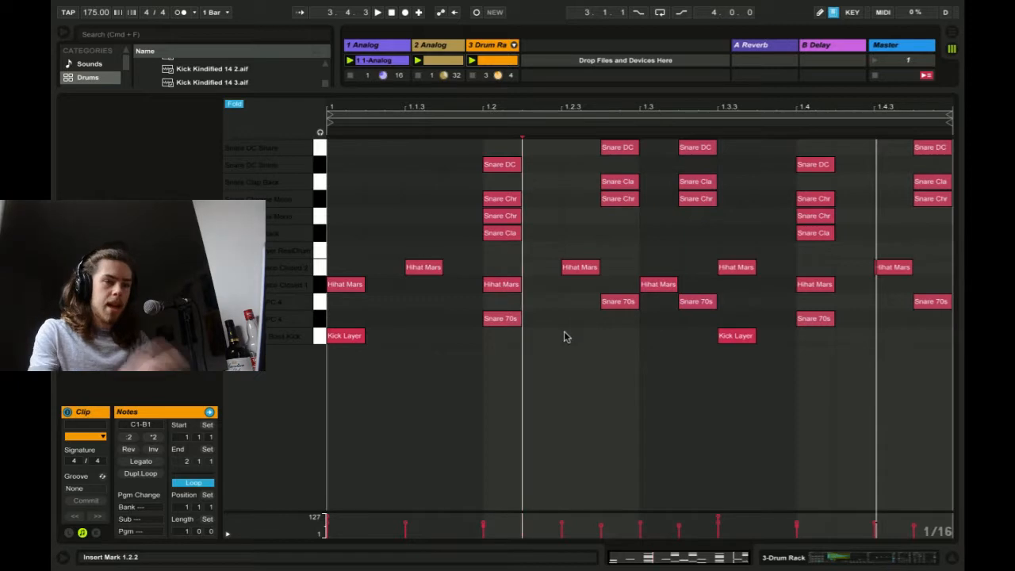
- Lower the velocity of the ghost snare notes at 1.2.4 to 58
{"action": "left_click_drag", "start_coordinate": [634, 344], "coordinate": [634, 10]}
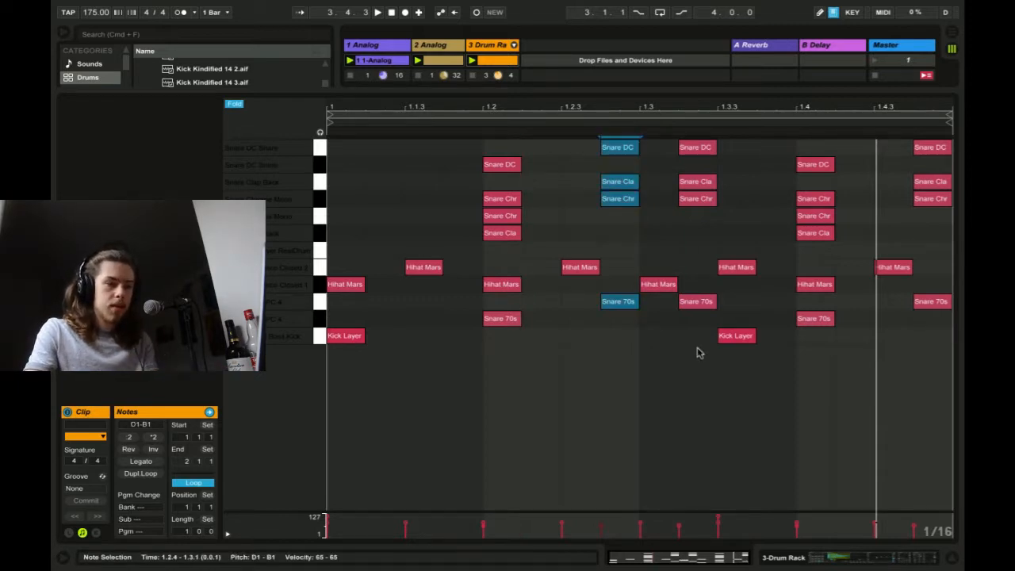
{"action": "left_click_drag", "start_coordinate": [700, 351], "coordinate": [699, 85]}
{"action": "left_click", "coordinate": [634, 346]}
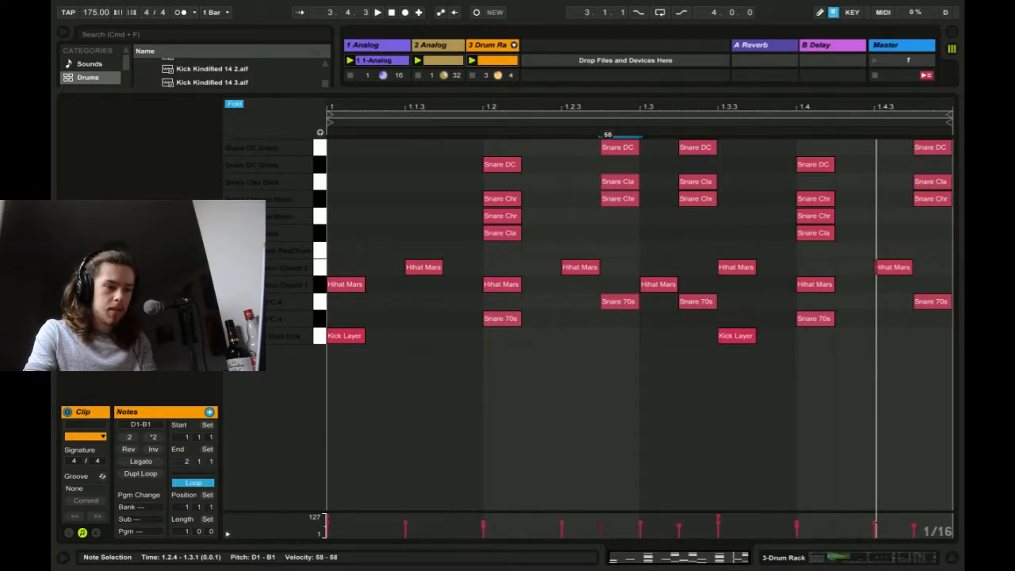
- Lower the velocity of the ghost snare at 1.3.2 to 50 and compare it with a velocity of 6 during playback
{"action": "left_click_drag", "start_coordinate": [700, 341], "coordinate": [700, 141]}
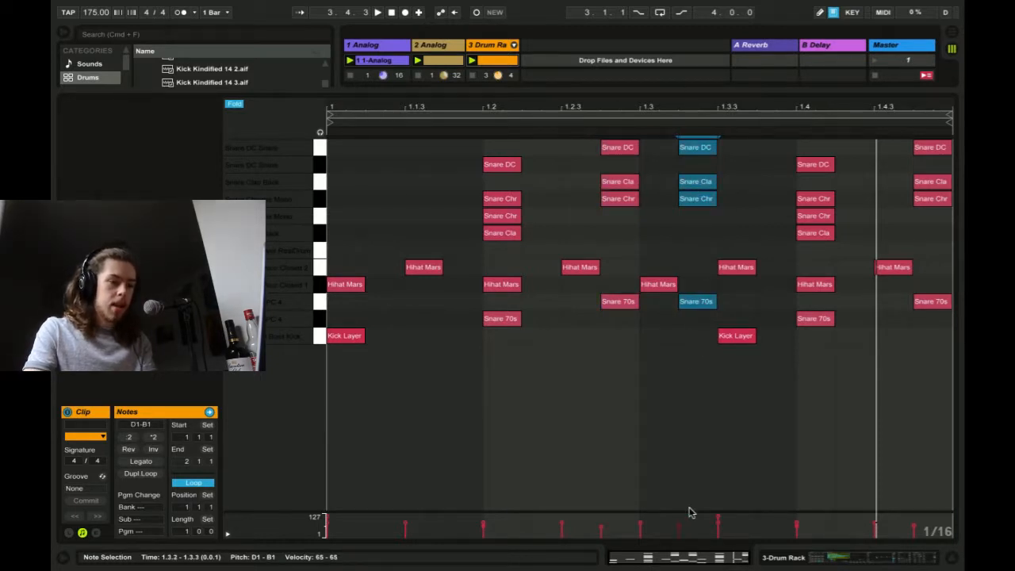
{"action": "left_click_drag", "start_coordinate": [680, 525], "coordinate": [680, 524]}
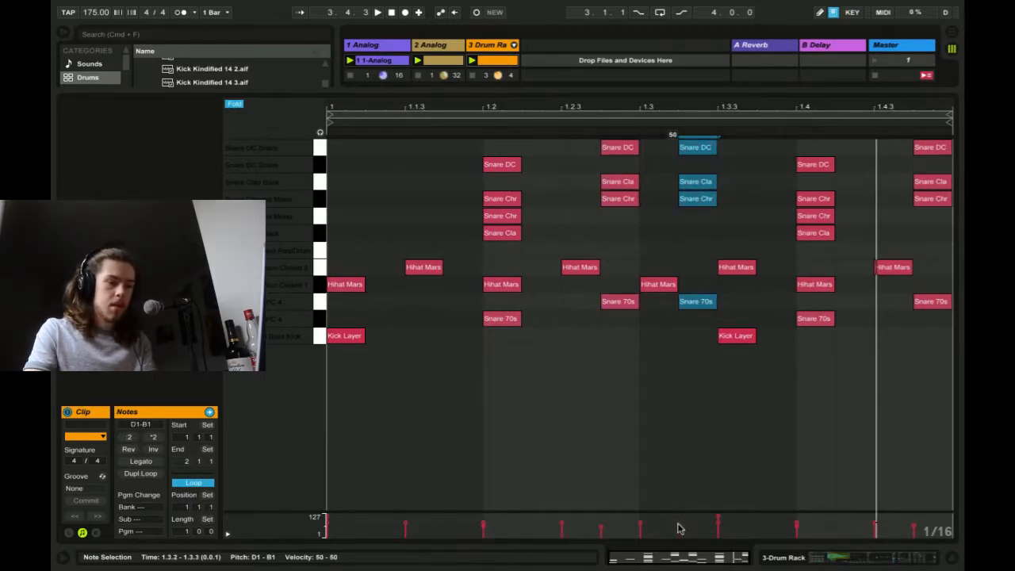
{"action": "left_click", "coordinate": [597, 359]}
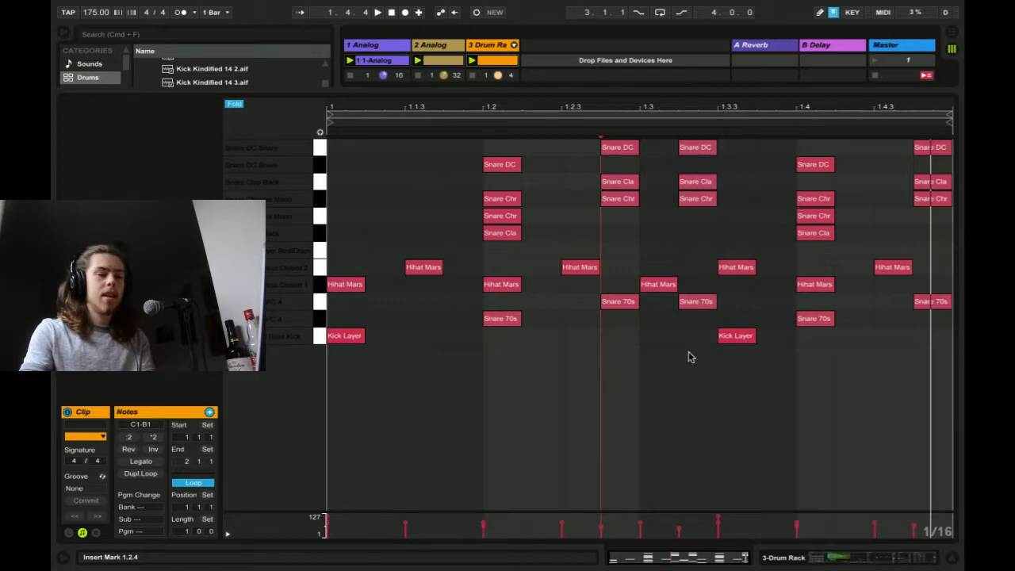
{"action": "left_click_drag", "start_coordinate": [693, 349], "coordinate": [689, 143]}
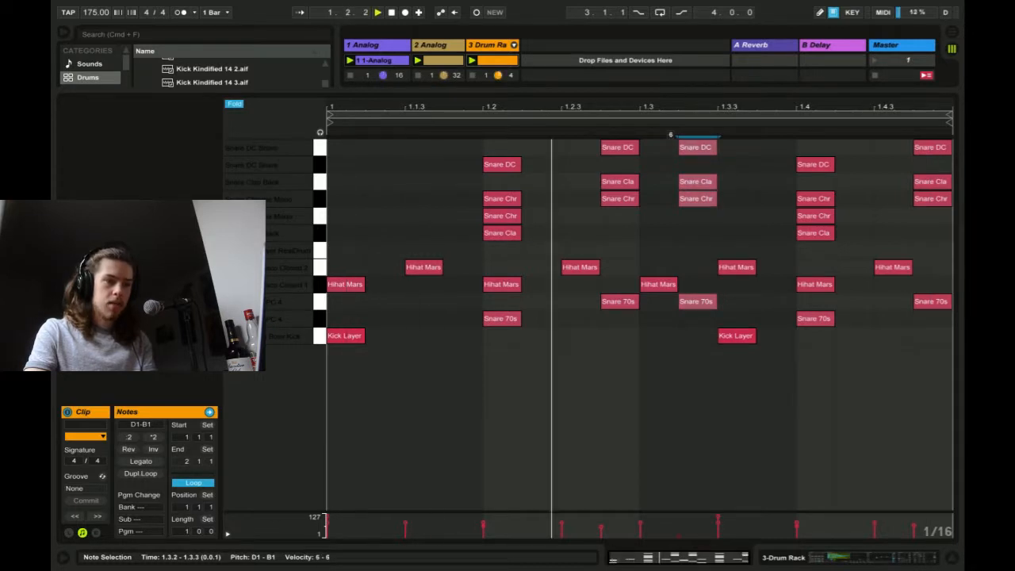
{"action": "left_click_drag", "start_coordinate": [679, 535], "coordinate": [679, 529]}
- Set the velocity of the ghost snare notes at 1.4.4 to 50 and audition the loop
{"action": "left_click_drag", "start_coordinate": [937, 365], "coordinate": [936, 143]}
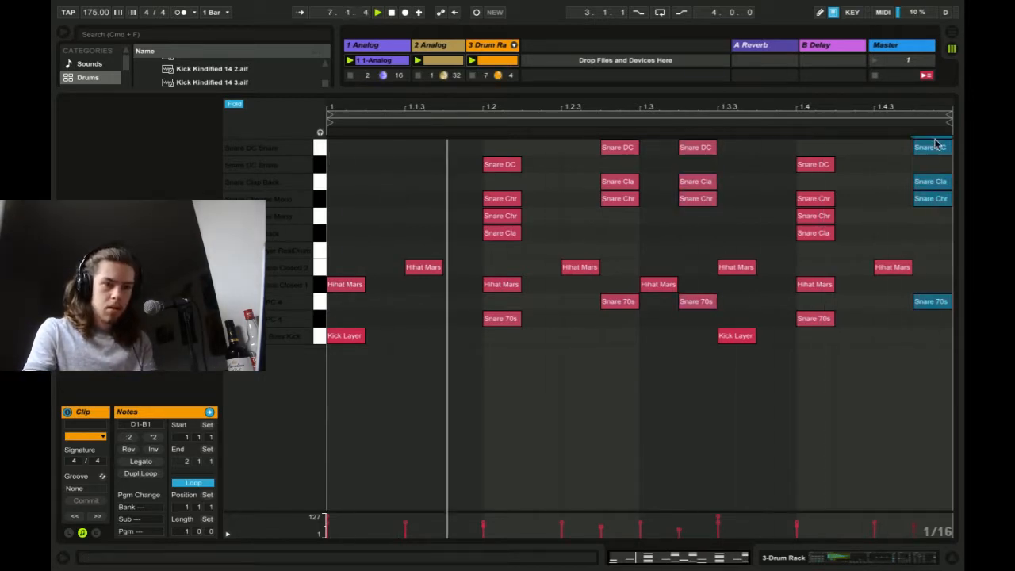
{"action": "left_click_drag", "start_coordinate": [914, 526], "coordinate": [913, 526]}
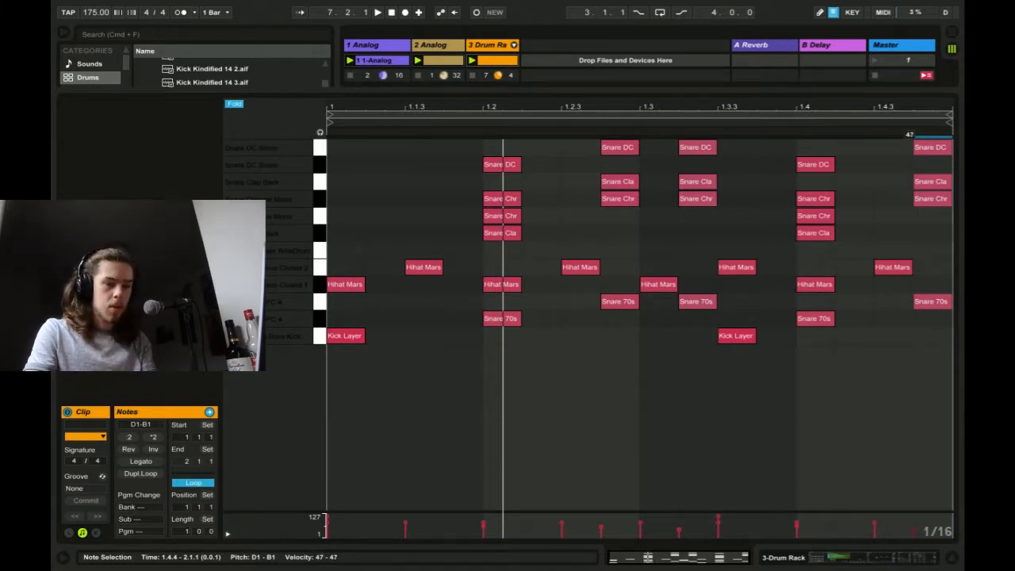
{"action": "key", "text": "space"}
{"action": "left_click_drag", "start_coordinate": [914, 529], "coordinate": [917, 529]}
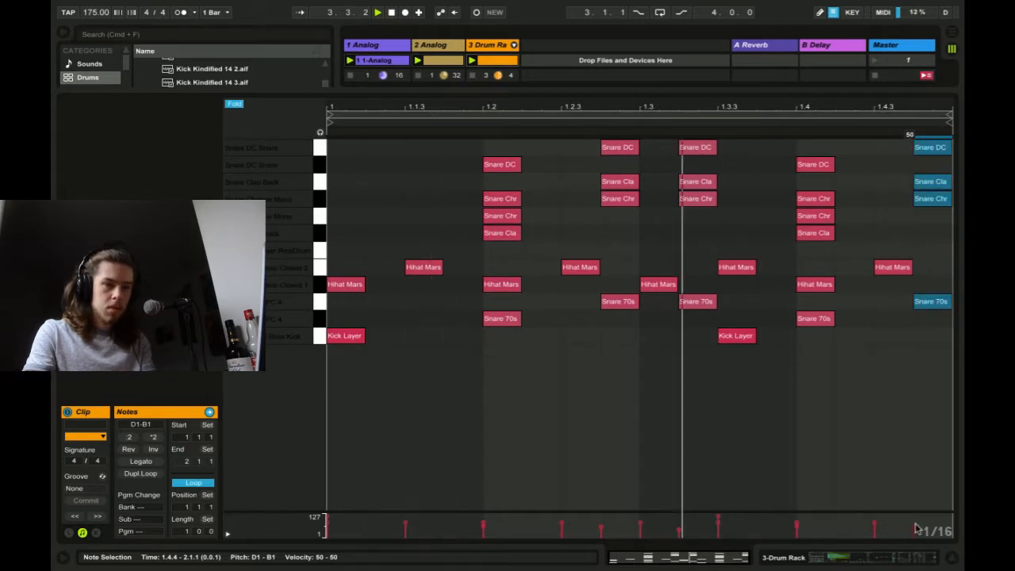
{"action": "left_click", "coordinate": [537, 381]}
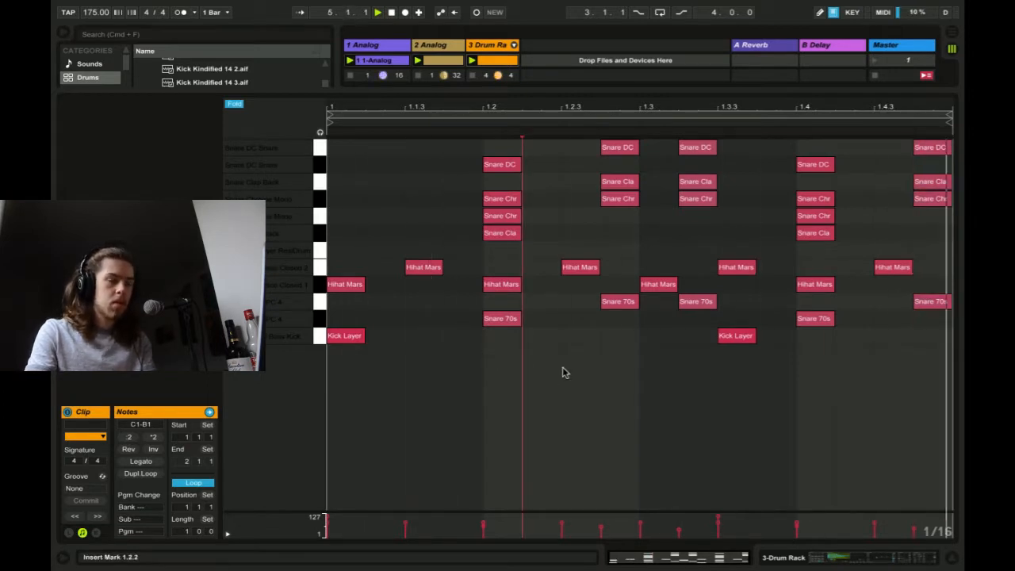
- Solo the Drum Rack track and reopen its first clip in the note editor
{"action": "left_click", "coordinate": [955, 562]}
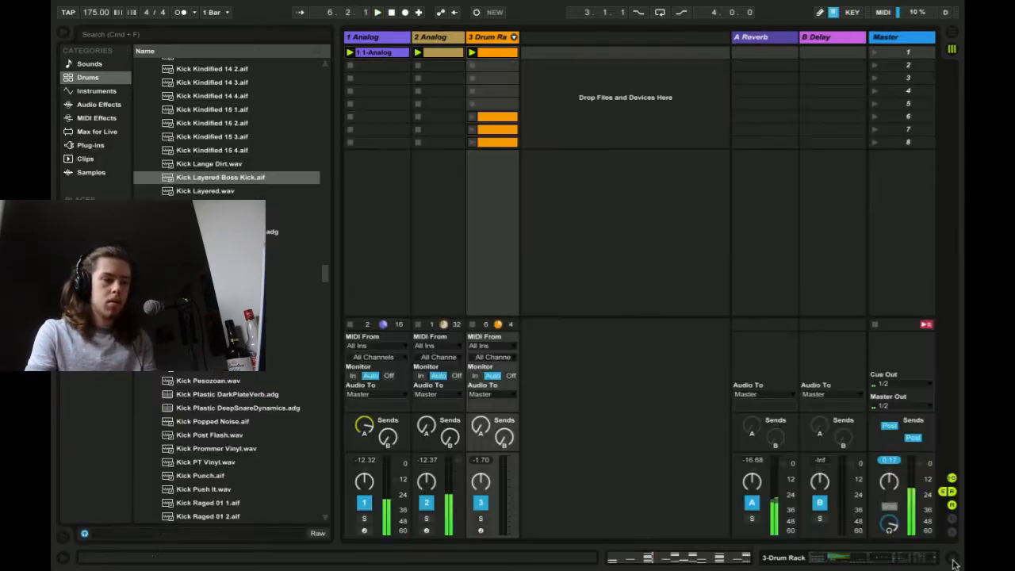
{"action": "left_click", "coordinate": [480, 519]}
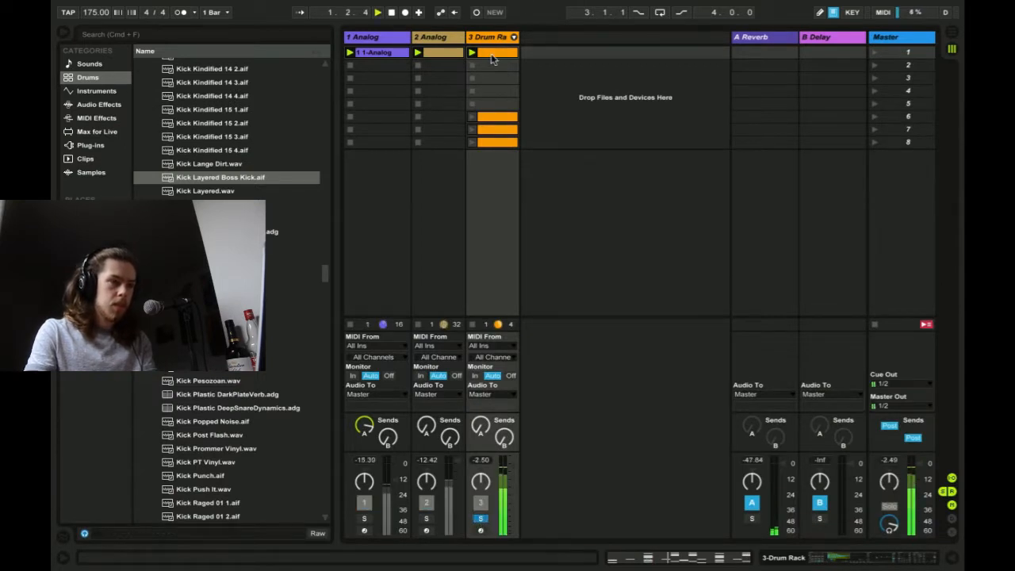
{"action": "double_click", "coordinate": [492, 59]}
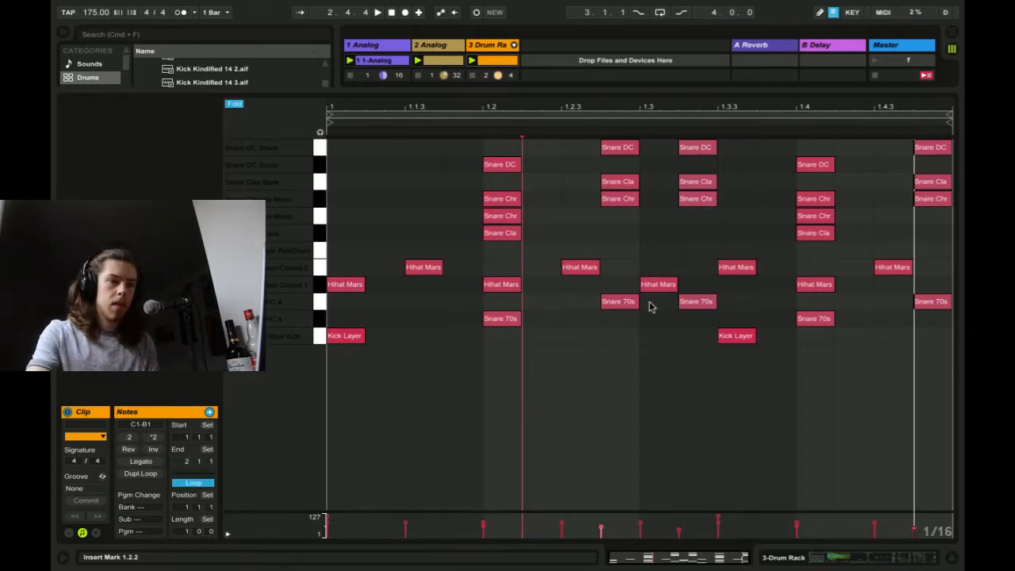
{"action": "left_click", "coordinate": [581, 314]}
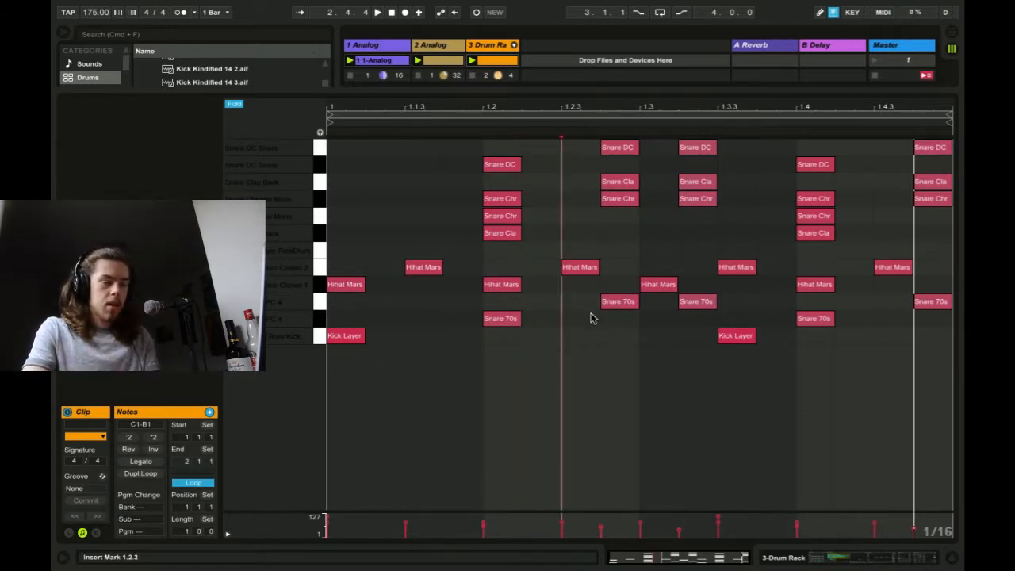
{"action": "left_click_drag", "start_coordinate": [471, 329], "coordinate": [534, 190]}
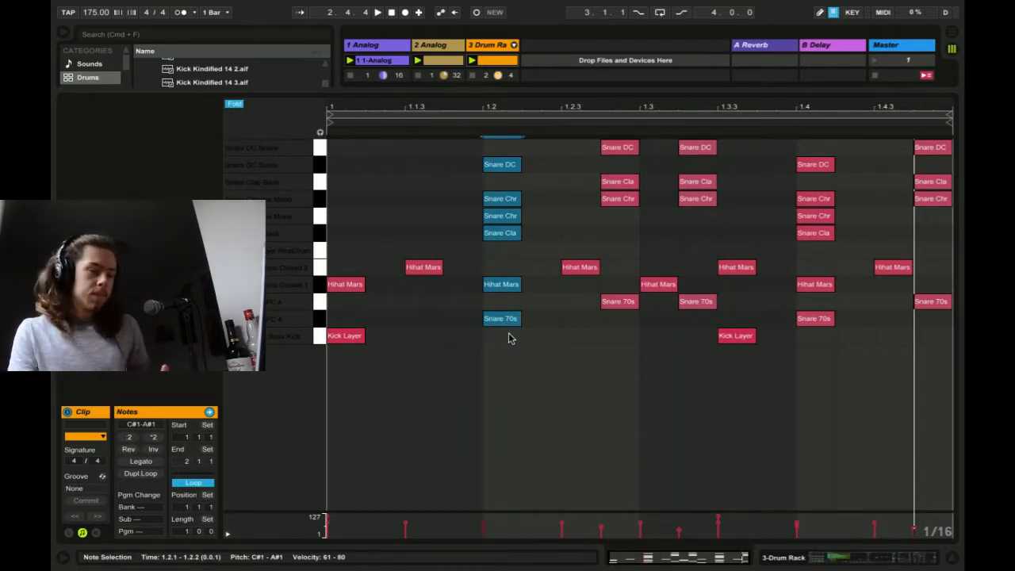
{"action": "left_click", "coordinate": [495, 356]}
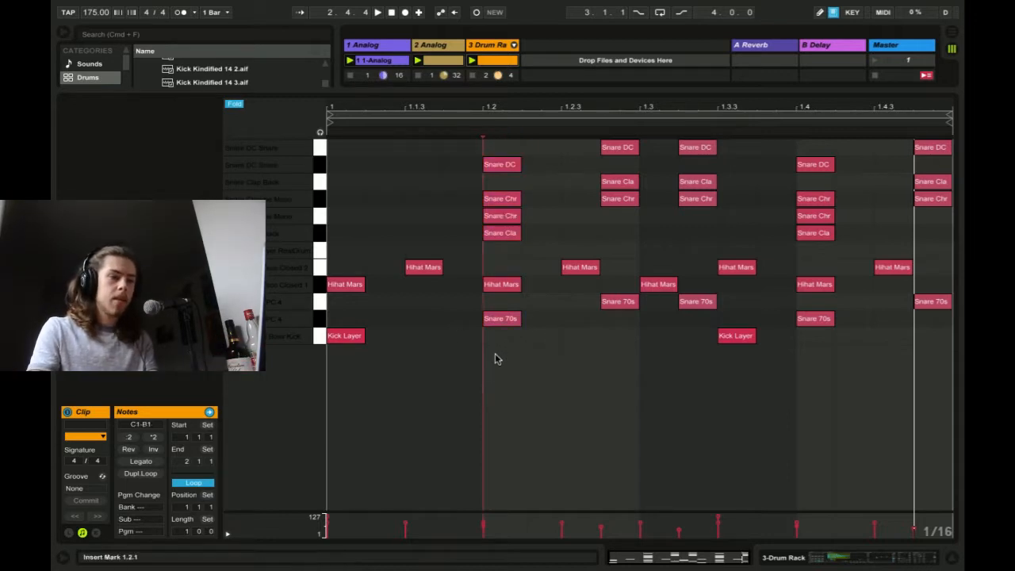
{"action": "left_click", "coordinate": [521, 343]}
{"action": "mouse_move", "coordinate": [956, 563]}
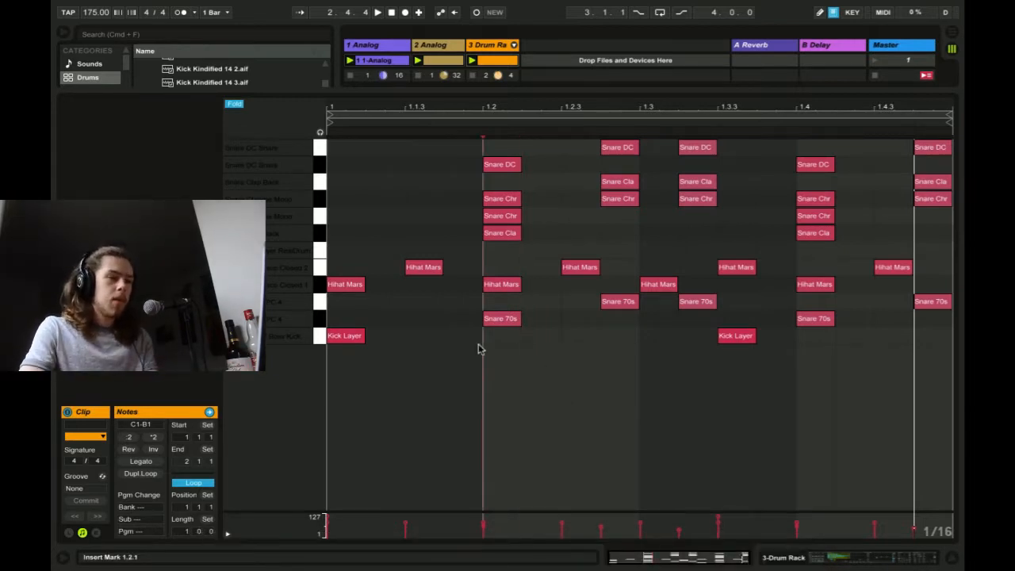
{"action": "left_click_drag", "start_coordinate": [481, 347], "coordinate": [564, 349]}
{"action": "left_click", "coordinate": [564, 350]}
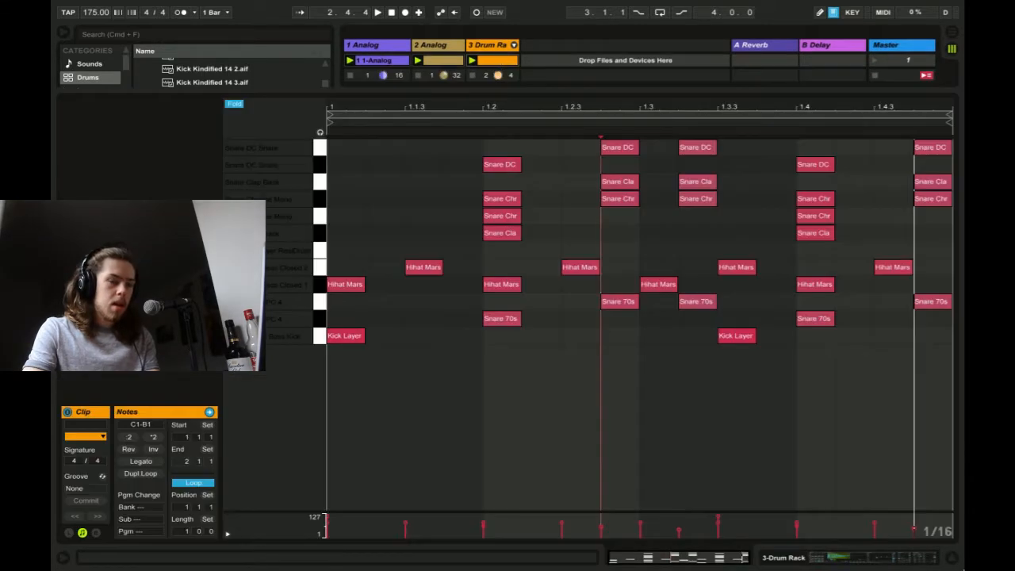
- View the Drum Rack track's sample and EQ Eight devices, and return to the first clip's notes
{"action": "left_click", "coordinate": [955, 559]}
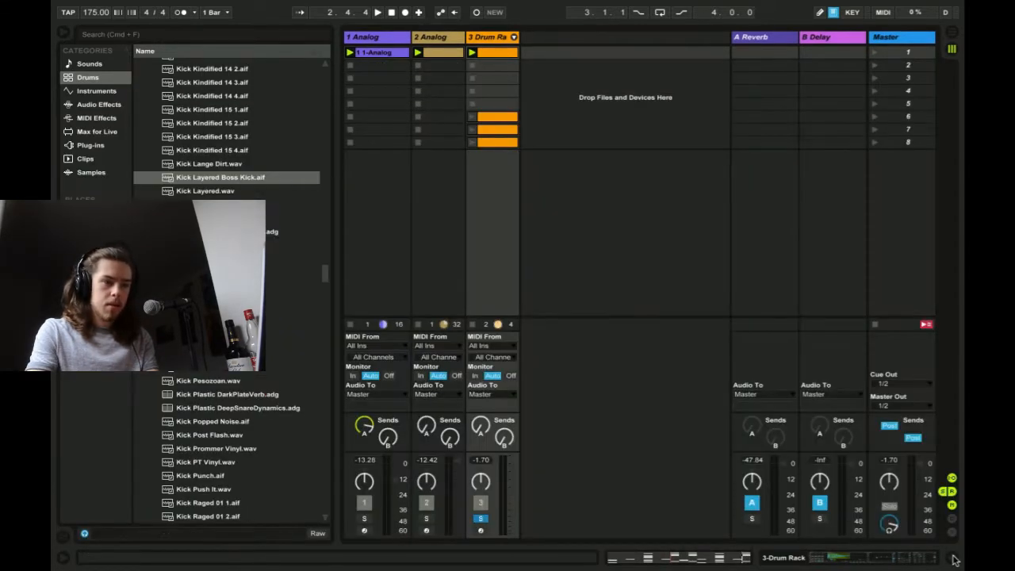
{"action": "double_click", "coordinate": [492, 38]}
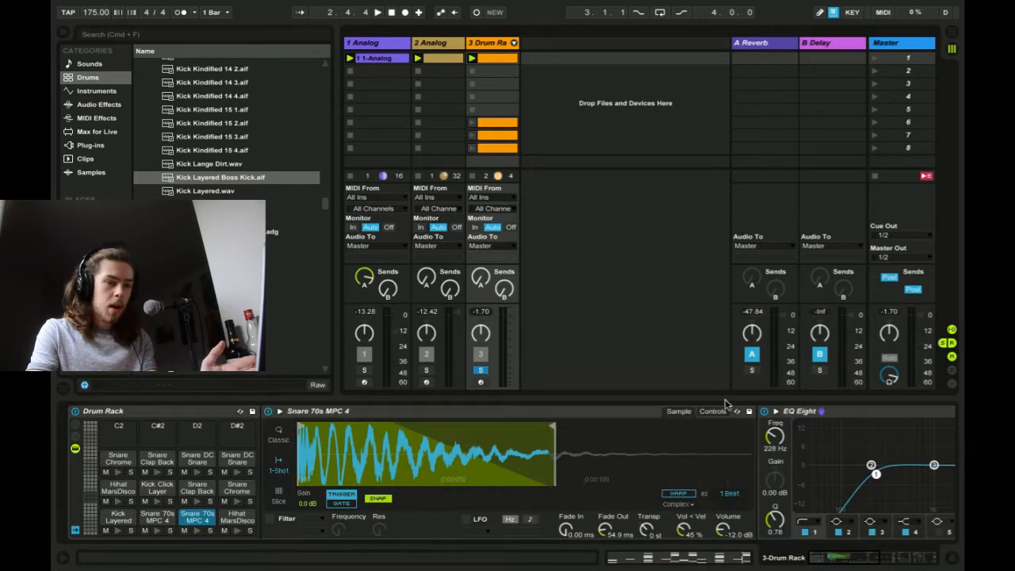
{"action": "double_click", "coordinate": [495, 58]}
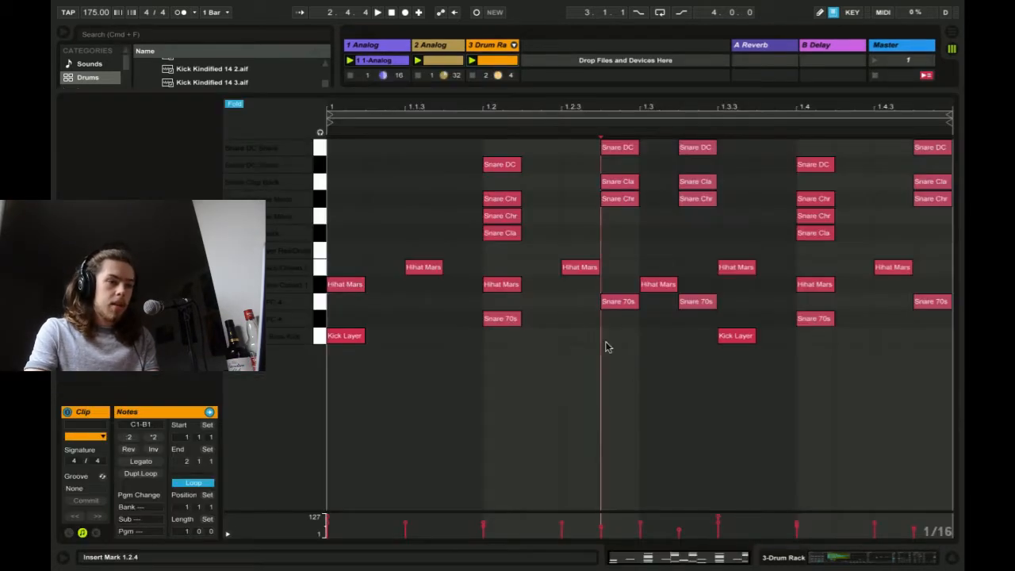
- Move the starts of the ghost snare notes at 1.2.4 slightly later, off the grid, keeping their ends at 1.3.1
{"action": "left_click_drag", "start_coordinate": [617, 362], "coordinate": [618, 191]}
{"action": "scroll", "coordinate": [524, 167], "scroll_direction": "left", "scroll_amount": 3}
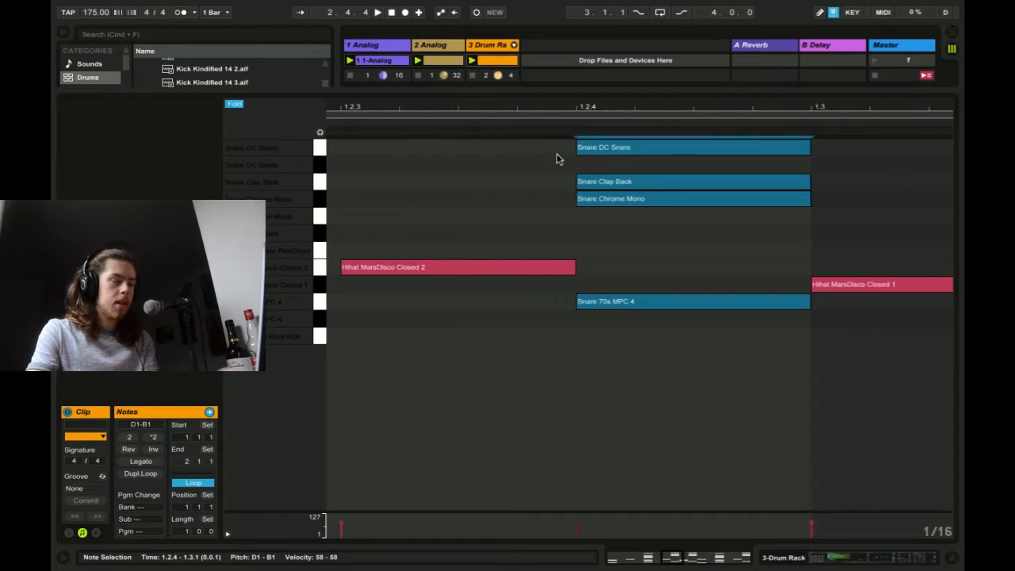
{"action": "left_click_drag", "start_coordinate": [578, 145], "coordinate": [578, 47]}
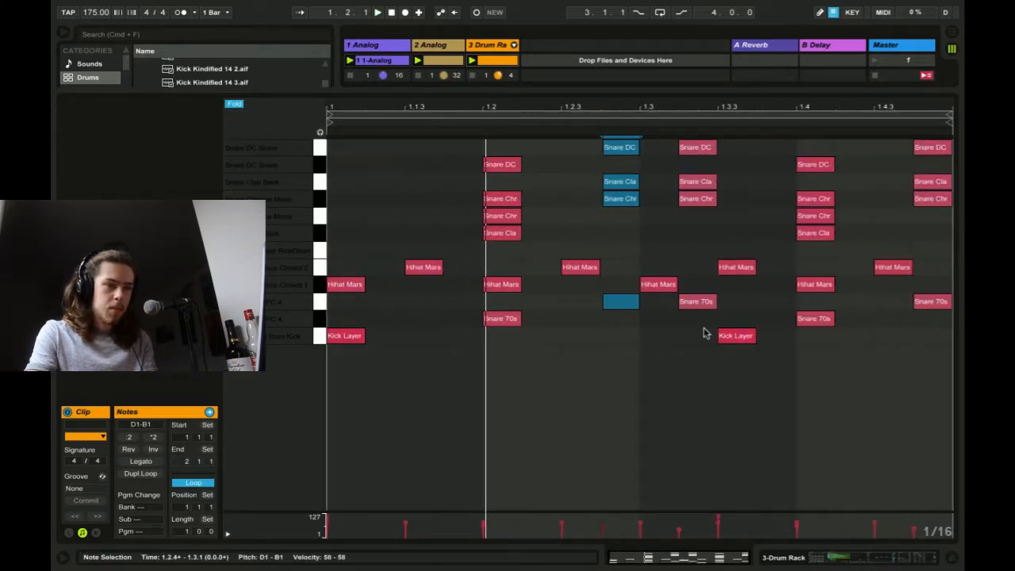
- Move the starts of the ghost snare notes at 1.3.2 slightly earlier than the grid and play the loop
{"action": "left_click_drag", "start_coordinate": [706, 331], "coordinate": [702, 179]}
{"action": "left_click", "coordinate": [697, 150], "text": "shift"}
{"action": "left_click_drag", "start_coordinate": [693, 114], "coordinate": [633, 145]}
{"action": "key", "text": "space"}
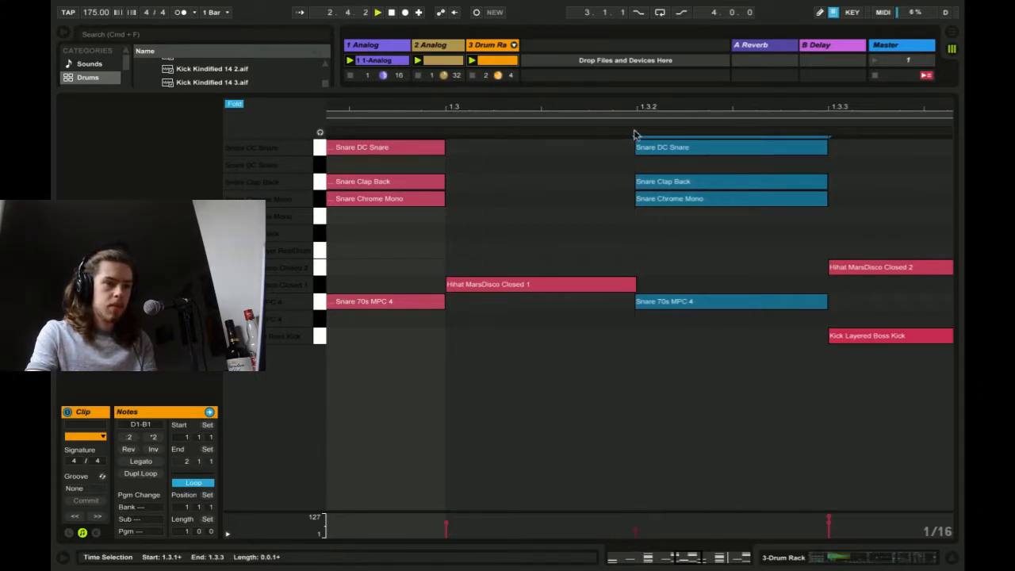
- Move the starts of the ghost snare notes at 1.4.4 slightly later than the grid, keeping their ends at 2.1.1, and audition the loop
{"action": "key", "text": "space"}
{"action": "left_click_drag", "start_coordinate": [634, 118], "coordinate": [634, 71]}
{"action": "left_click_drag", "start_coordinate": [952, 338], "coordinate": [940, 71]}
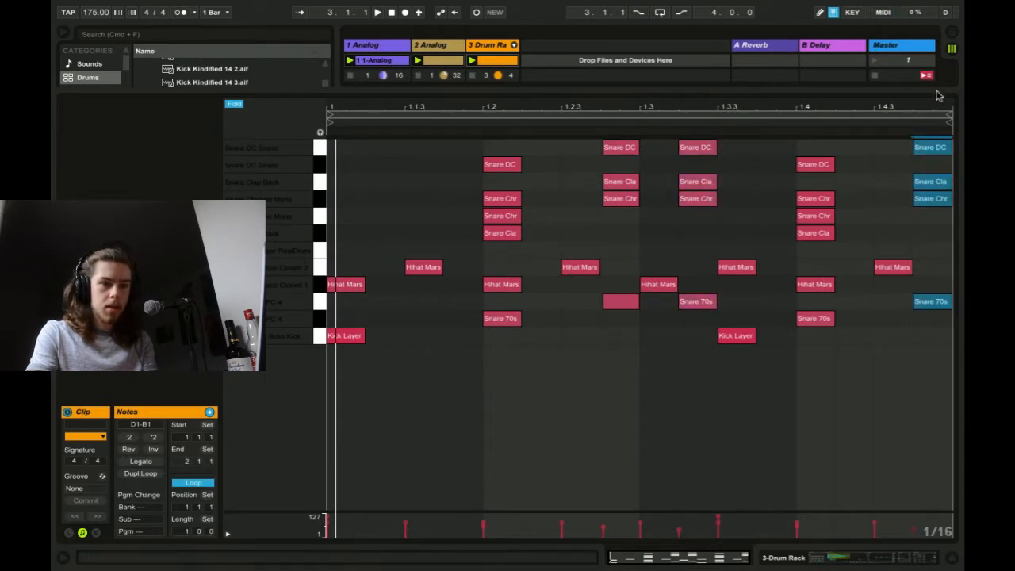
{"action": "left_click_drag", "start_coordinate": [937, 110], "coordinate": [937, 168]}
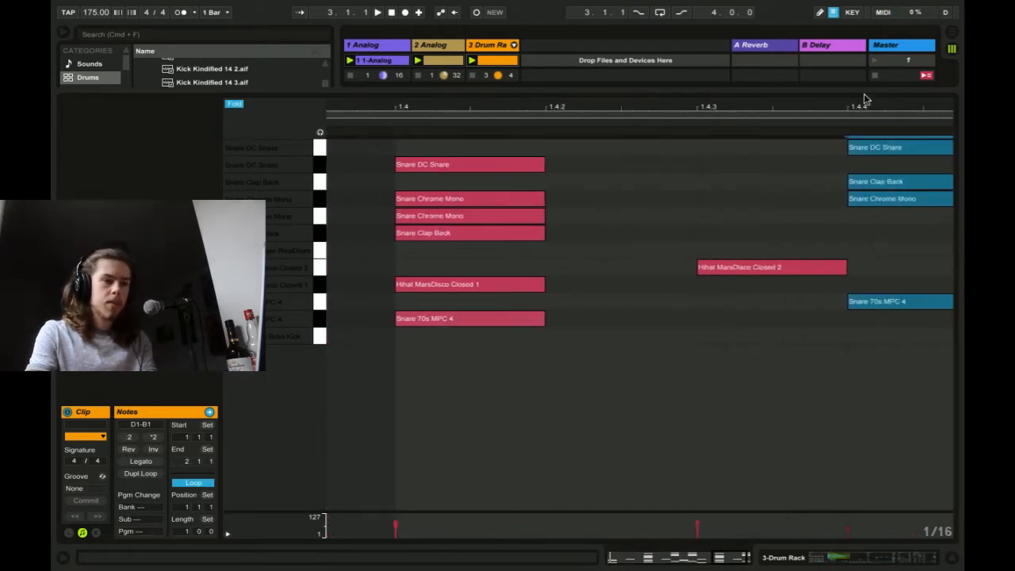
{"action": "left_click_drag", "start_coordinate": [867, 103], "coordinate": [866, 111]}
{"action": "scroll", "coordinate": [846, 315], "scroll_direction": "right", "scroll_amount": 3}
{"action": "left_click_drag", "start_coordinate": [752, 346], "coordinate": [745, 64]}
{"action": "mouse_move", "coordinate": [709, 146]}
{"action": "left_mouse_down"}
{"action": "mouse_move", "coordinate": [687, 146]}
{"action": "mouse_move", "coordinate": [728, 147]}
{"action": "left_mouse_up"}
{"action": "key", "text": "space"}
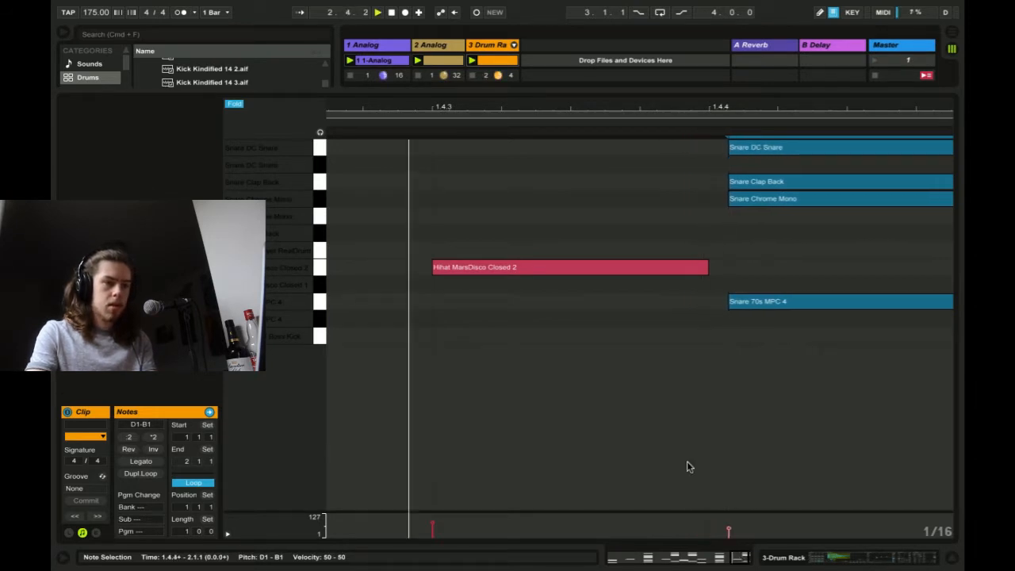
{"action": "left_click", "coordinate": [690, 467]}
{"action": "key", "text": "space"}
{"action": "left_click_drag", "start_coordinate": [492, 104], "coordinate": [492, 40]}
{"action": "left_click", "coordinate": [569, 357]}
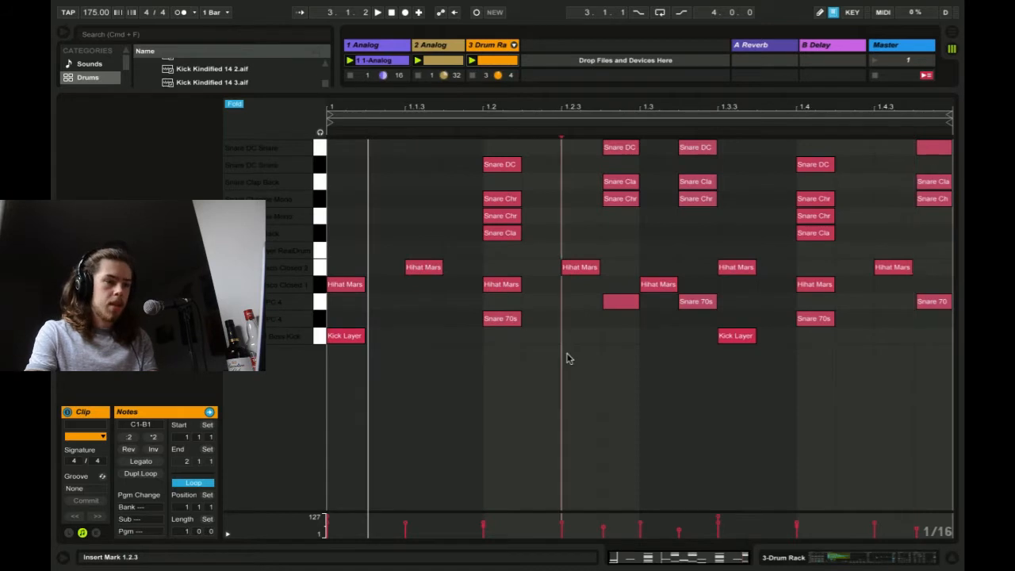
{"action": "left_click", "coordinate": [460, 392]}
{"action": "left_click", "coordinate": [512, 395]}
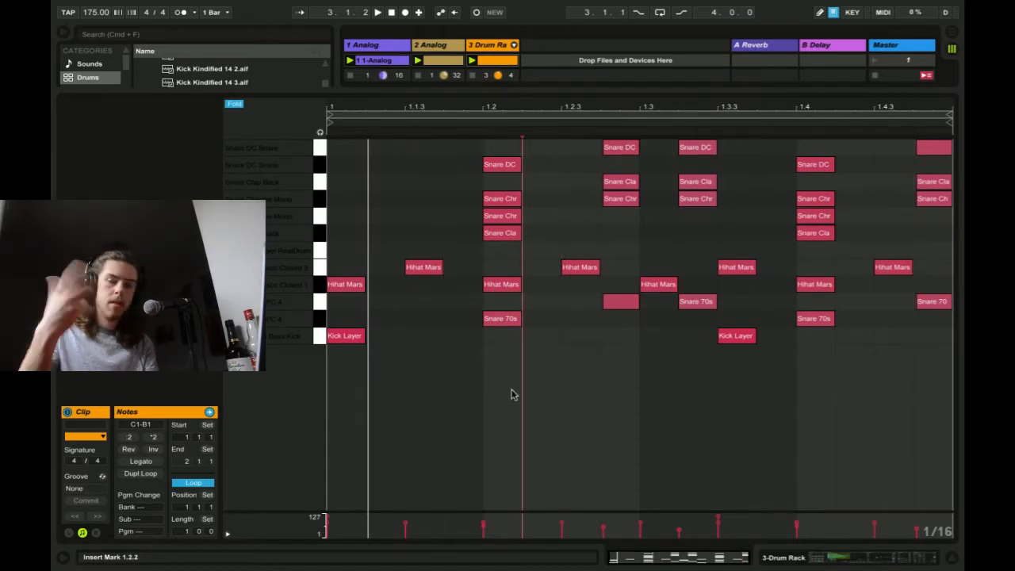
- Switch on the Saturator and Compressor in the Drum Rack track's device chain and show the Compressor in its compact view
{"action": "left_click", "coordinate": [895, 559]}
{"action": "scroll", "coordinate": [648, 474], "scroll_direction": "right", "scroll_amount": 10}
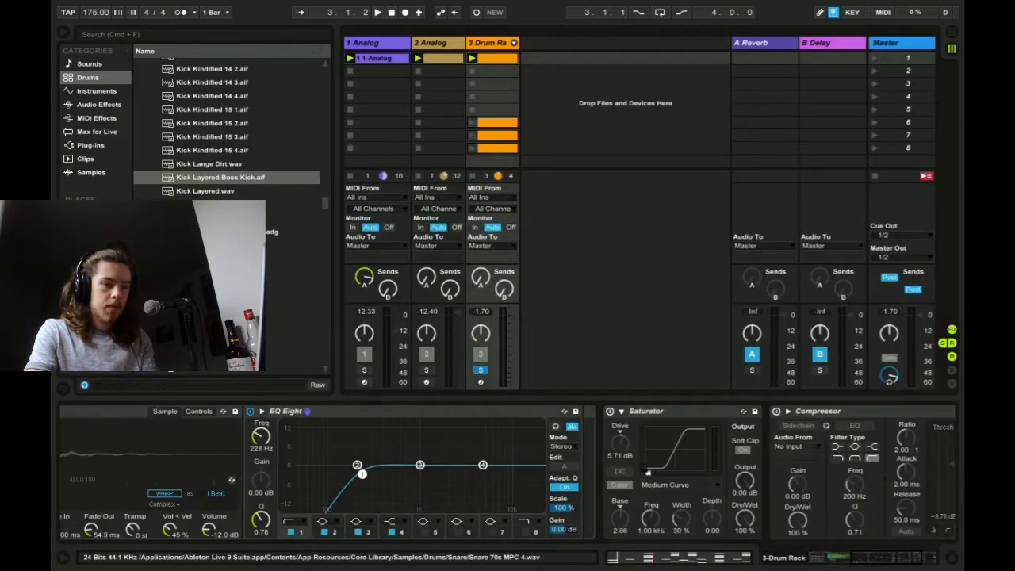
{"action": "left_click", "coordinate": [583, 412]}
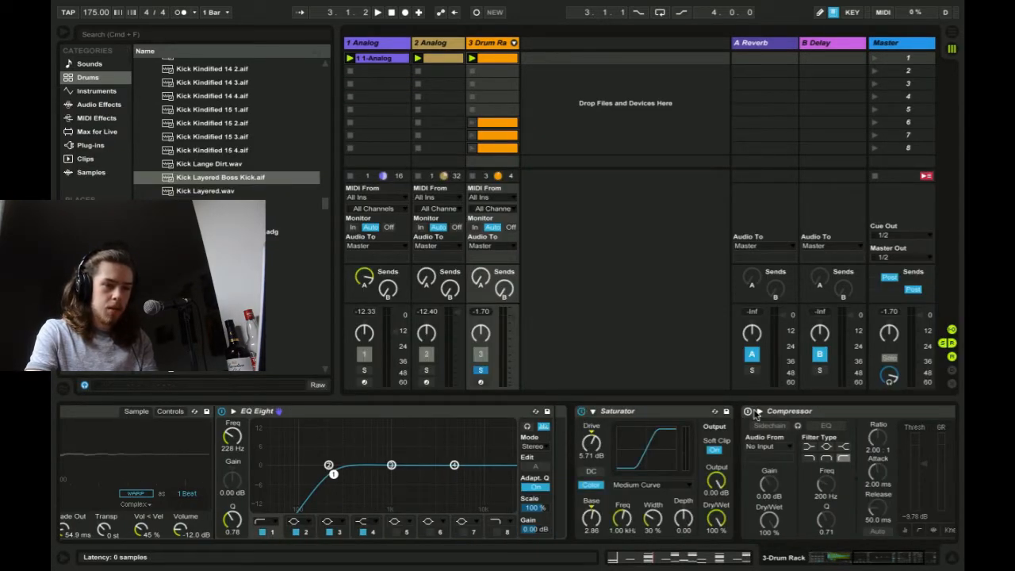
{"action": "left_click", "coordinate": [758, 412]}
{"action": "left_click", "coordinate": [748, 412]}
- Play the loop and unsolo the Drum Rack track to hear it with both Analog tracks
{"action": "key", "text": "space"}
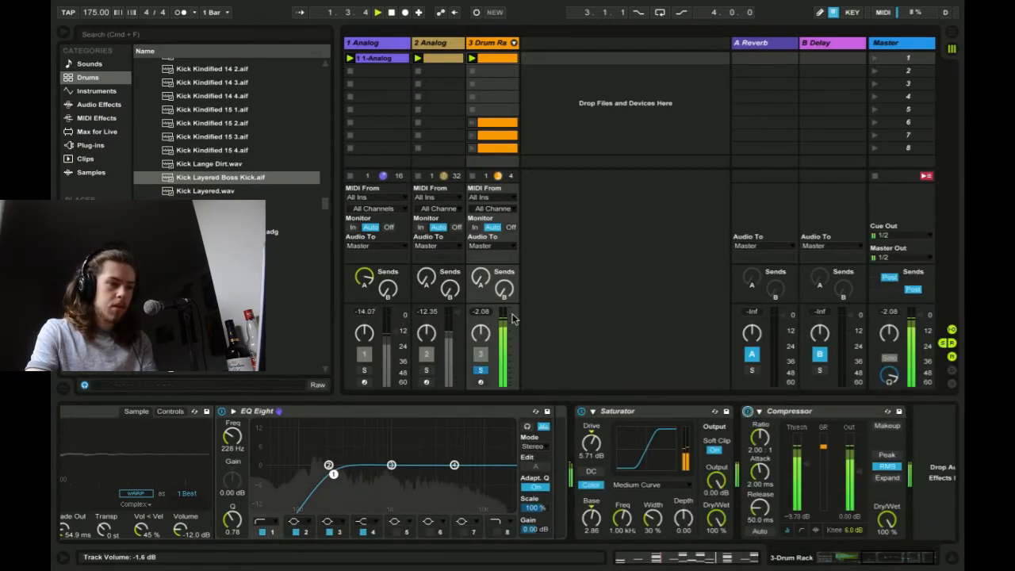
{"action": "left_click", "coordinate": [482, 371]}
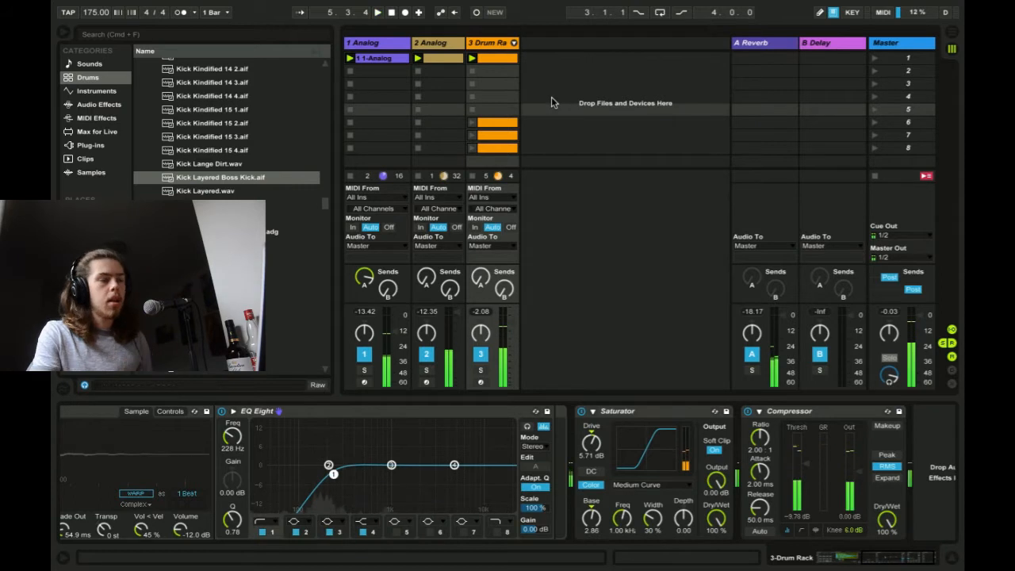
{"action": "left_click", "coordinate": [552, 98]}
{"action": "left_click", "coordinate": [549, 111]}
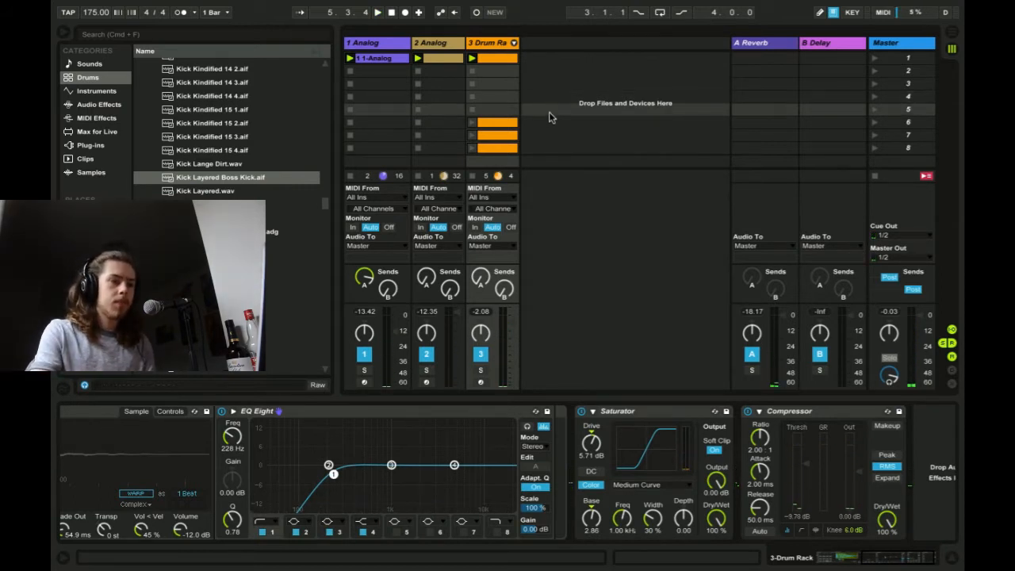
{"action": "left_click", "coordinate": [552, 98]}
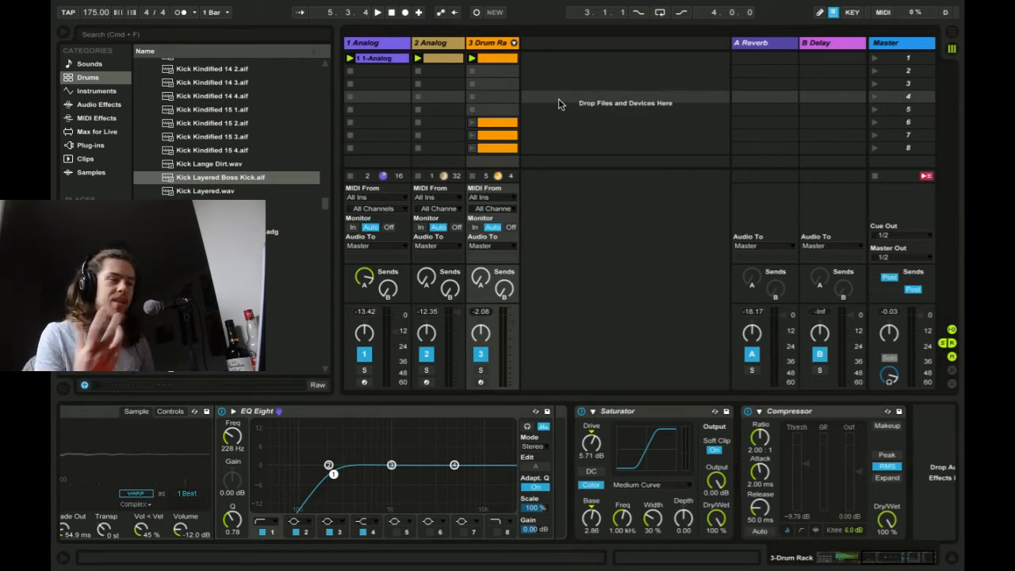
{"action": "left_click", "coordinate": [553, 106]}
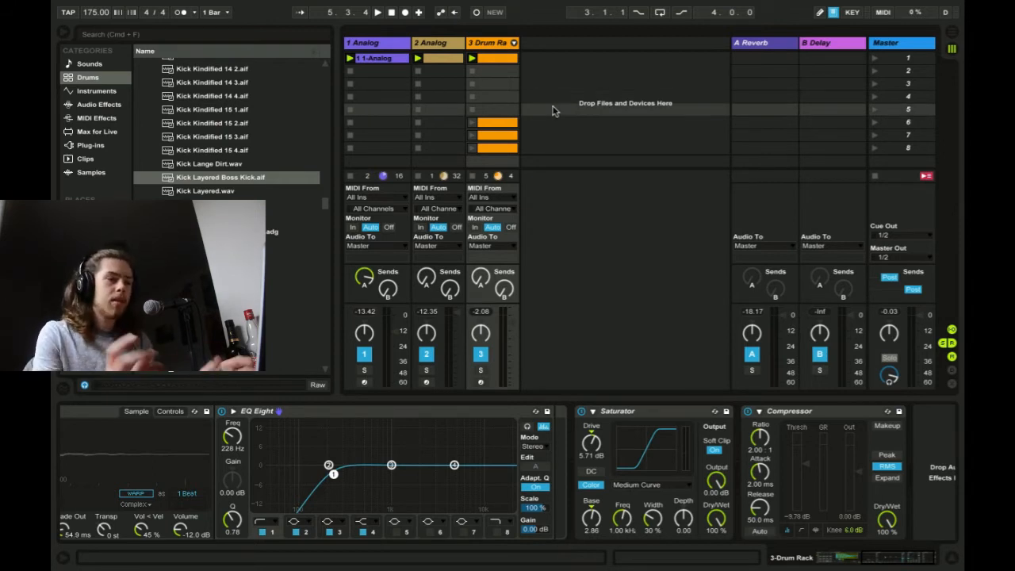